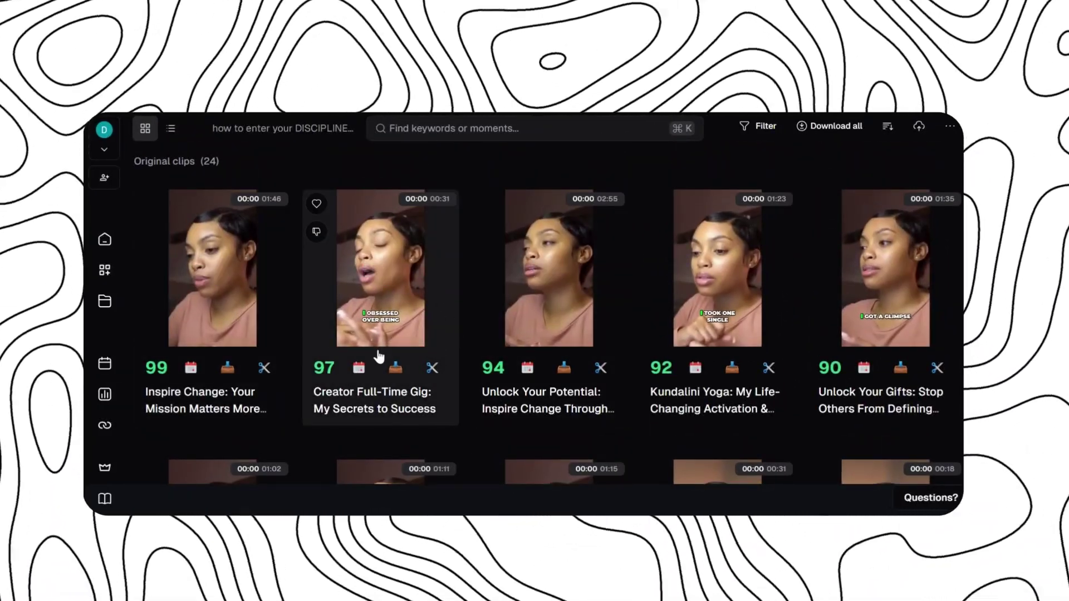
Scroll through the 24 AI-generated clips in the Original clips grid, ranked from score 99 down
scroll(429, 315, "down", 10)
scroll(655, 252, "down", 6)
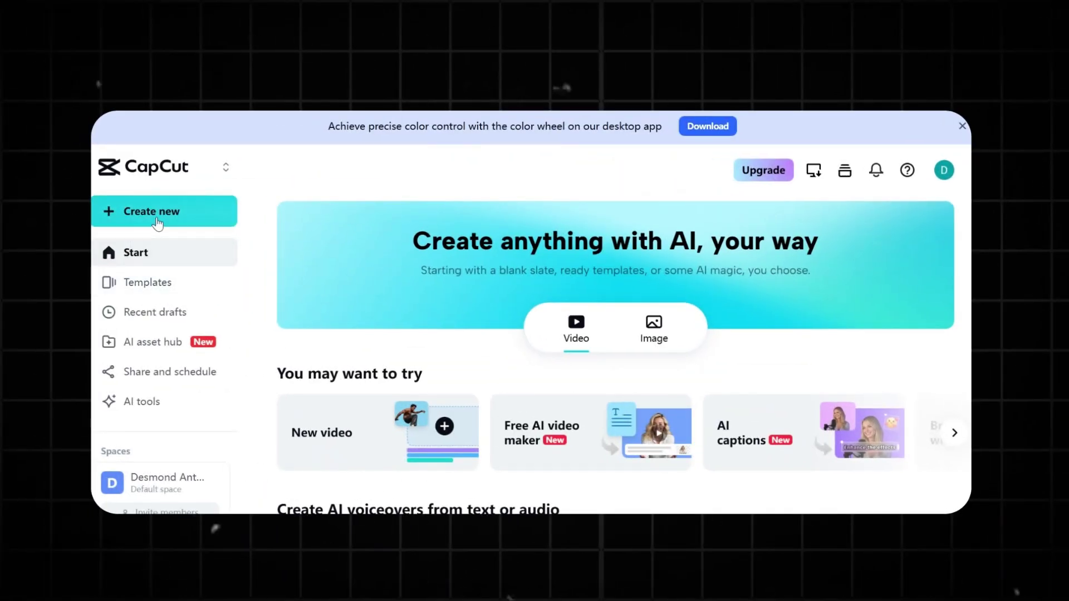
Start a new 9:16 vertical project in CapCut, then return to the OpusClip homepage
left_click(158, 222)
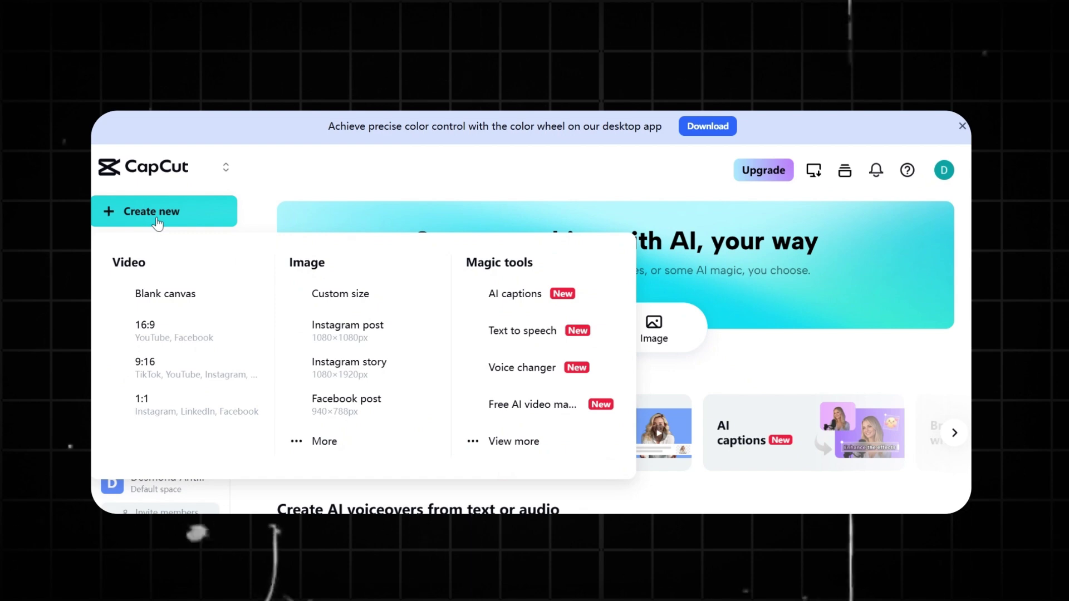
left_click(141, 365)
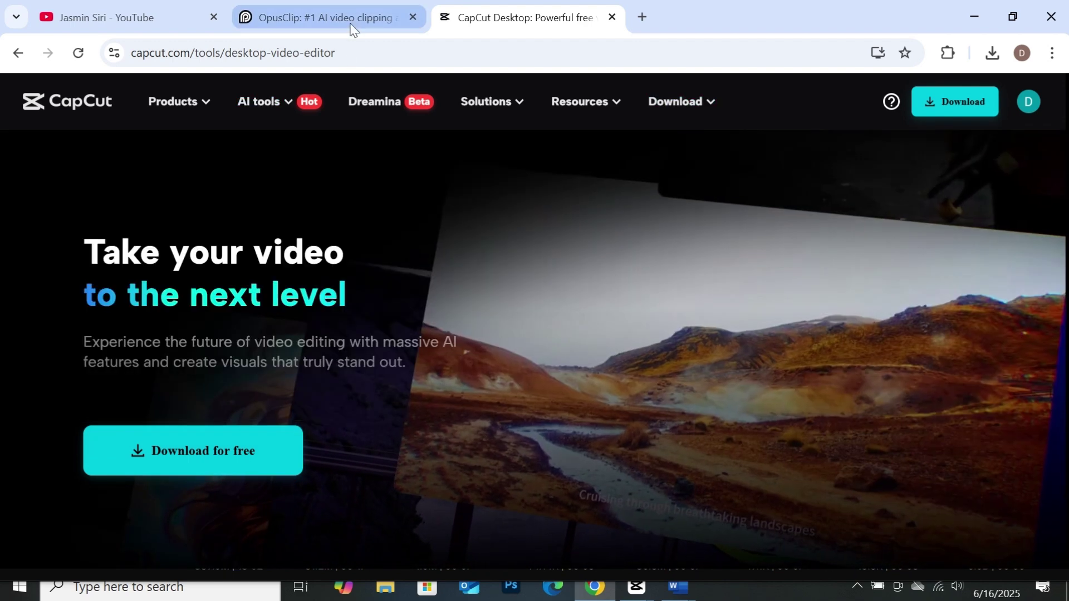
left_click(344, 22)
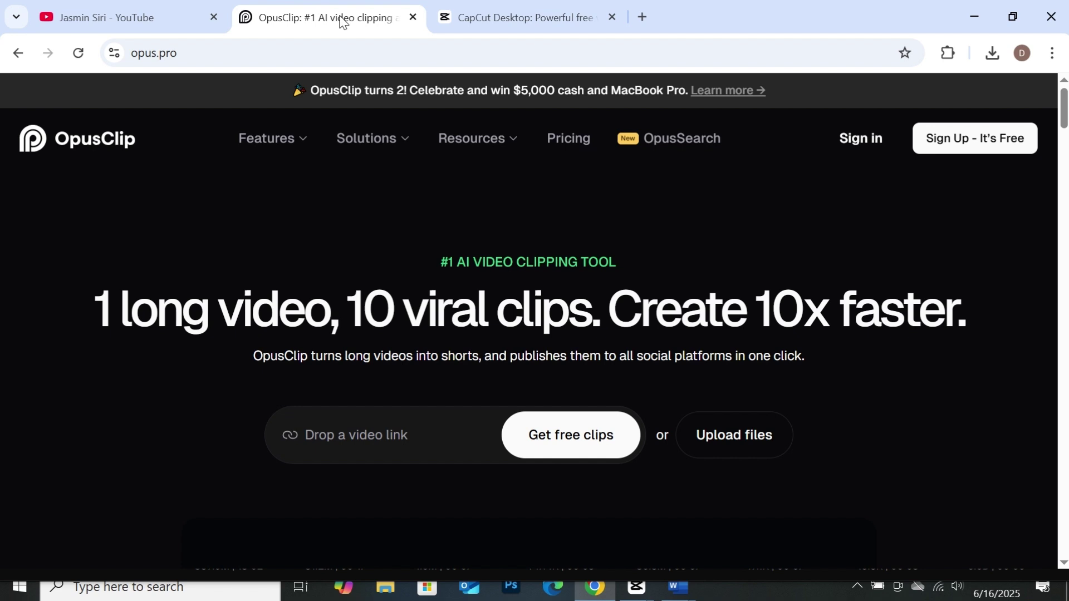
mouse_move(268, 138)
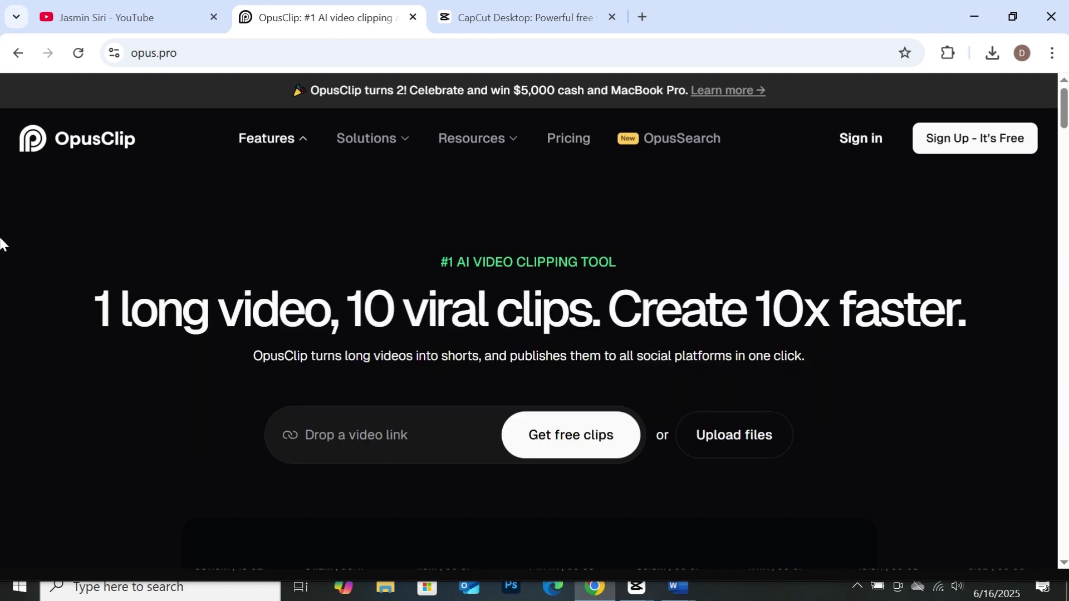
left_click_drag(123, 252, 990, 328)
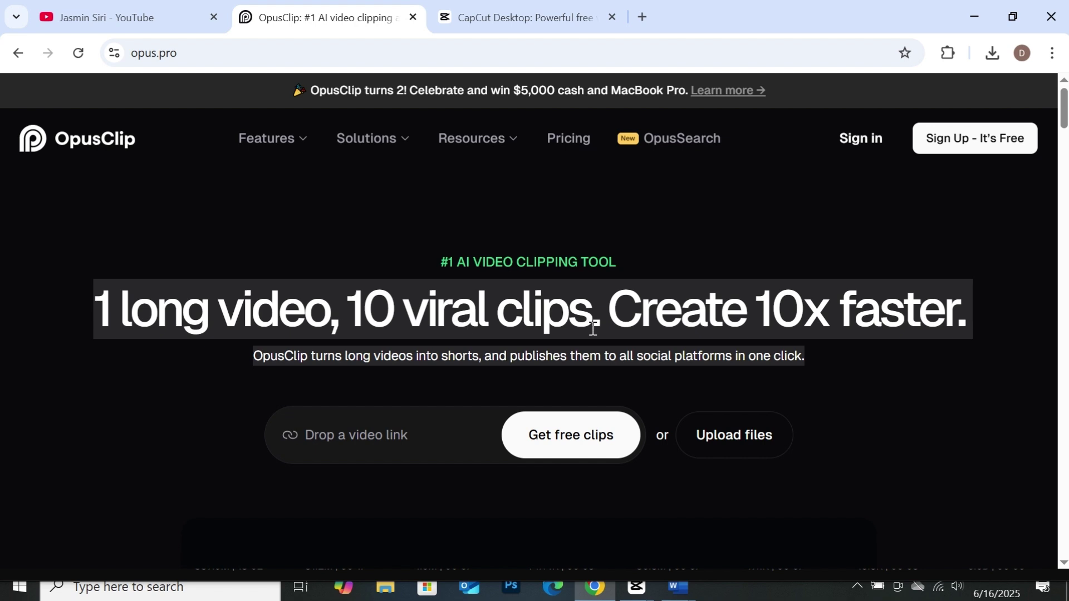
left_click(537, 375)
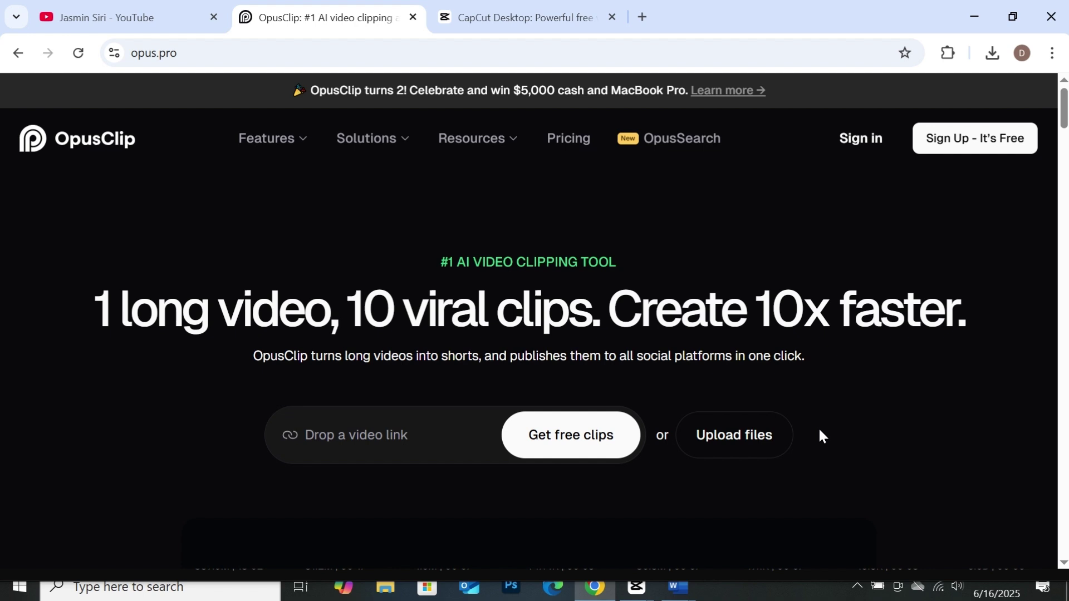
left_click(744, 435)
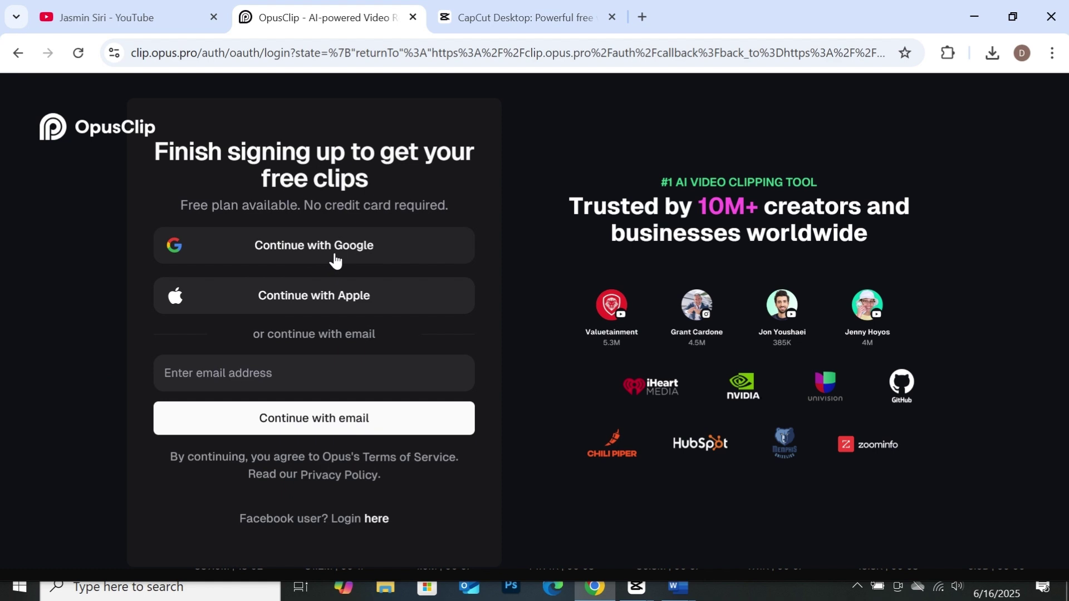
Finish sign-up, review the 7-day trial's 90 free credits, and dismiss the trial and anniversary popups
left_click(335, 260)
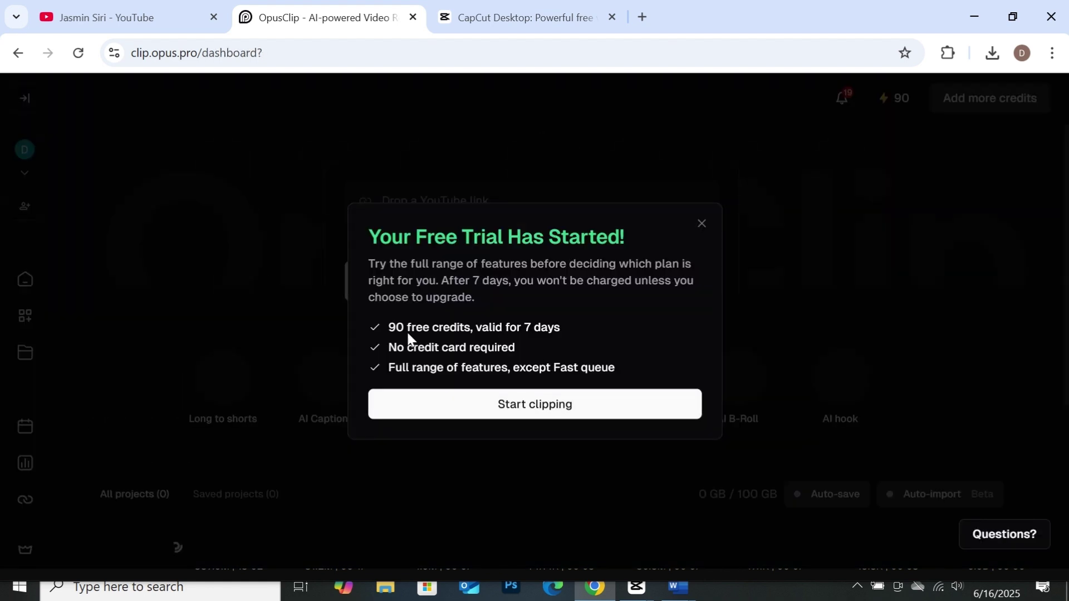
left_click_drag(388, 328, 540, 328)
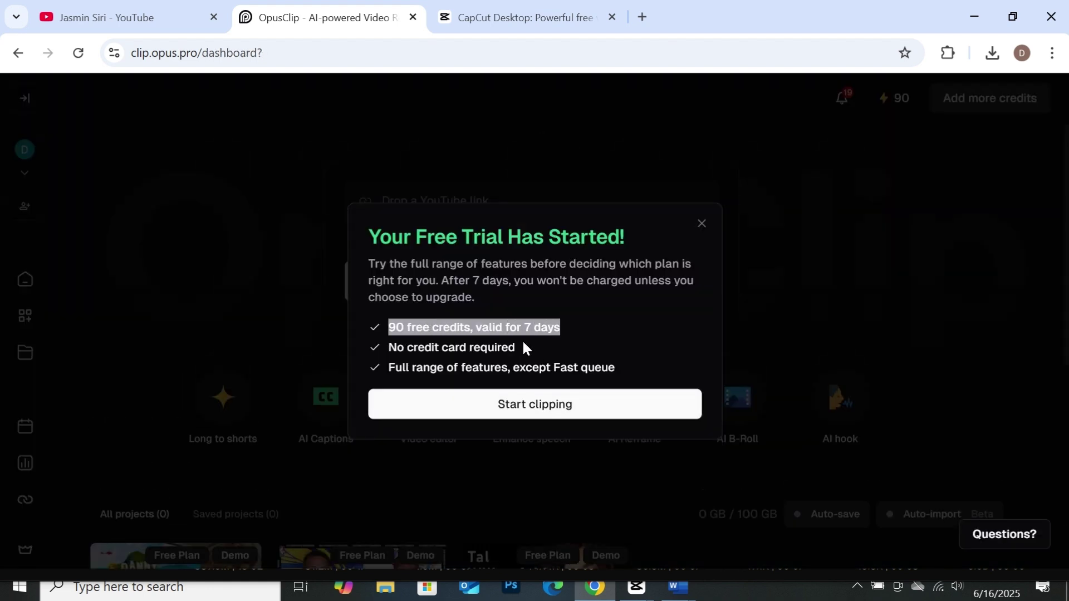
left_click_drag(414, 348, 511, 349)
left_click_drag(390, 368, 405, 366)
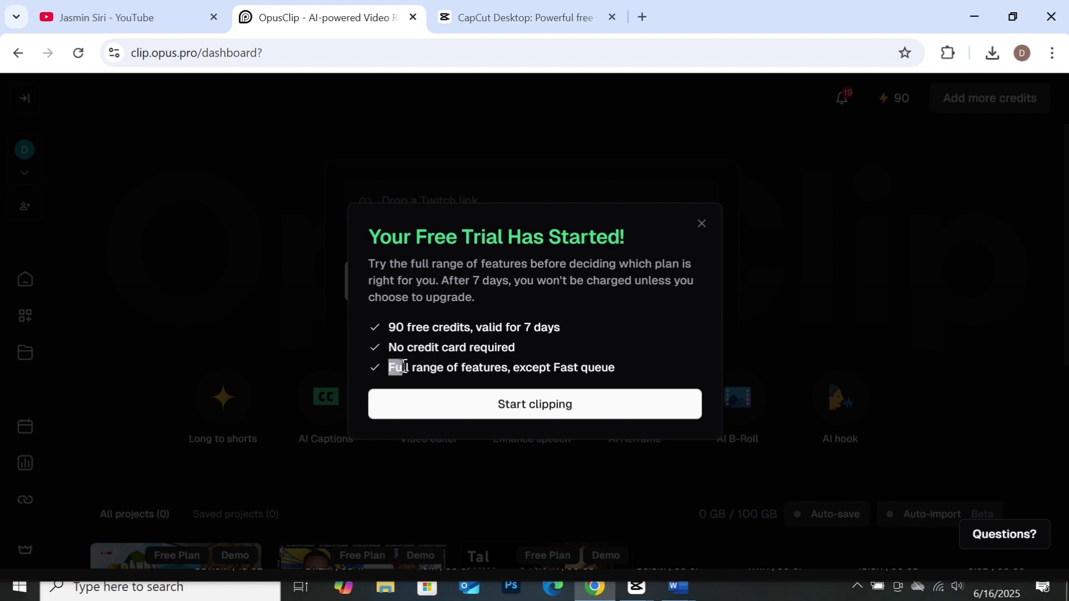
left_click_drag(552, 369, 620, 375)
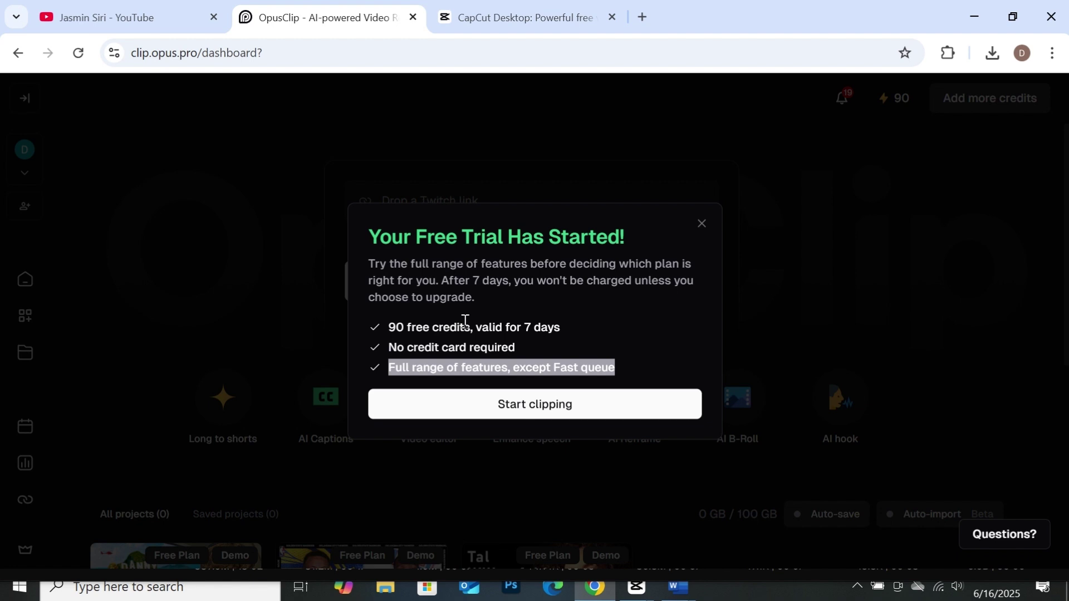
left_click(534, 413)
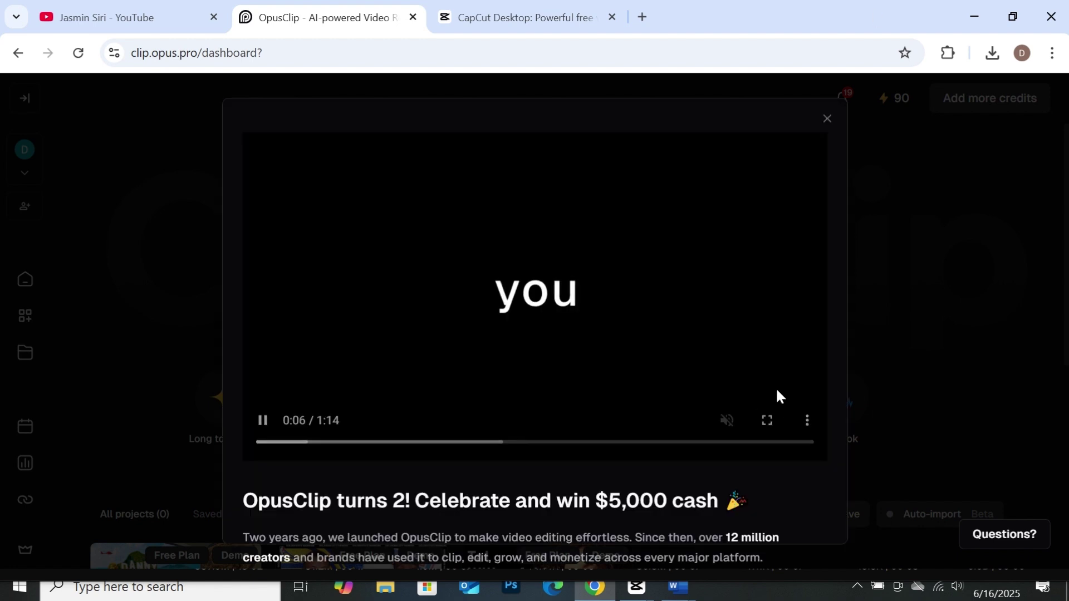
left_click(827, 120)
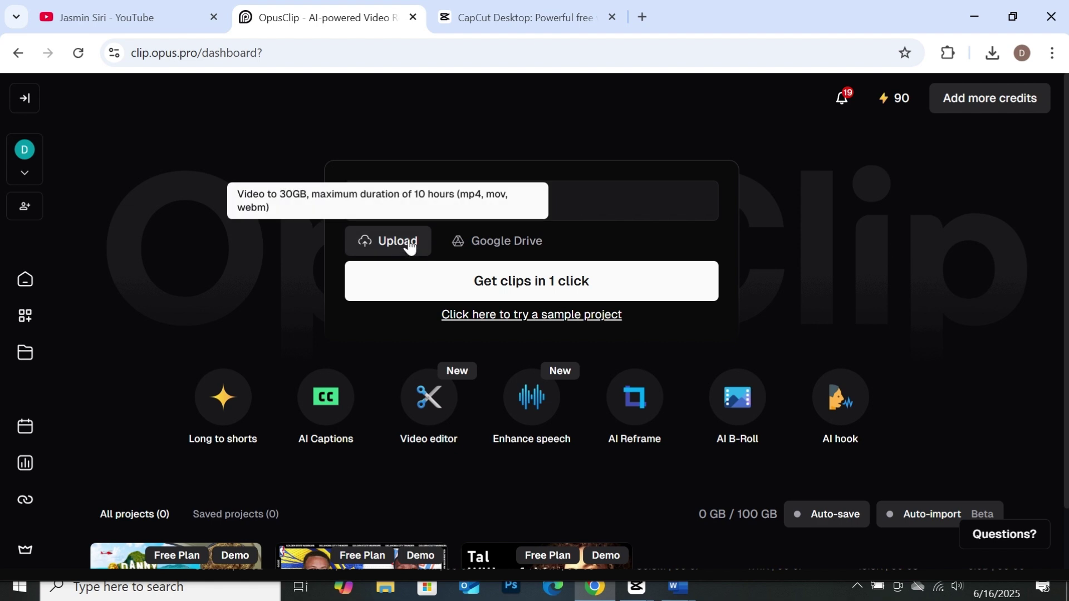
Upload 'how to enter your DISCIPLINED GIRL ERA .mp4', keep speech language on Auto, and submit for clipping
left_click(389, 245)
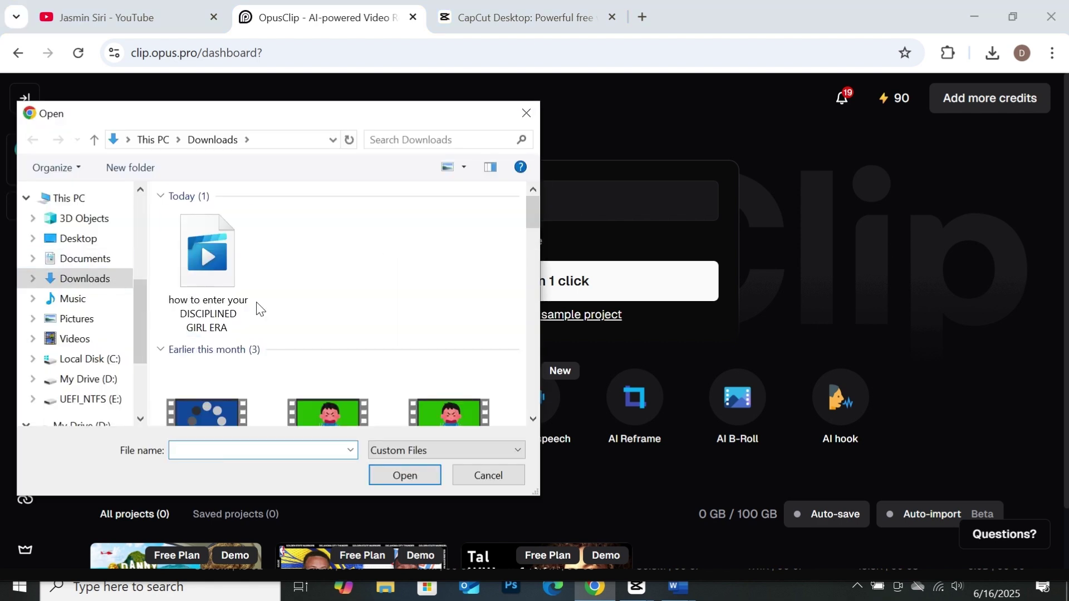
double_click(203, 262)
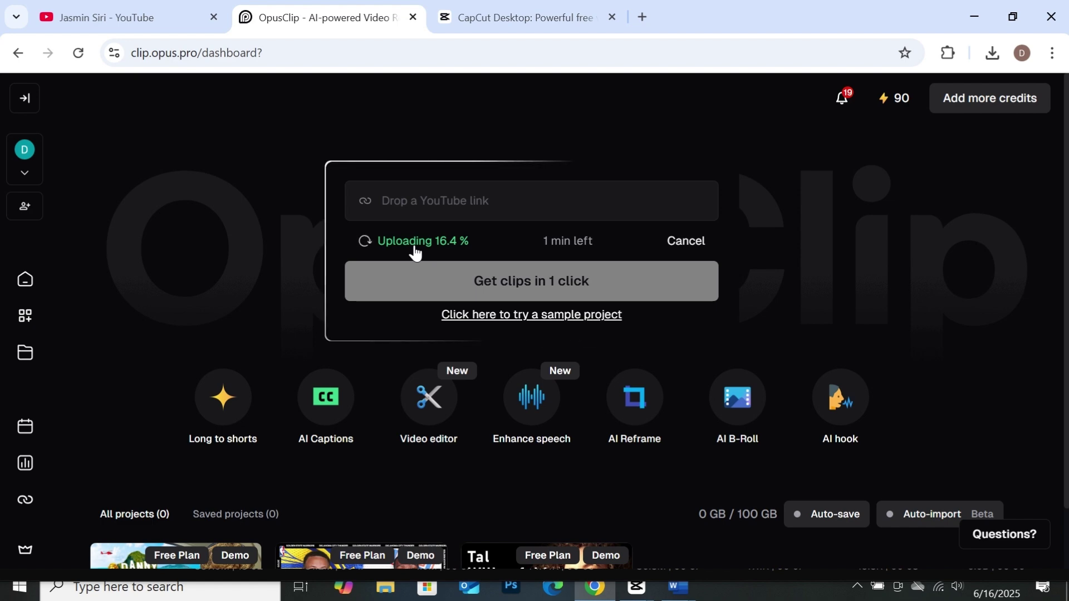
scroll(415, 254, "down", 4)
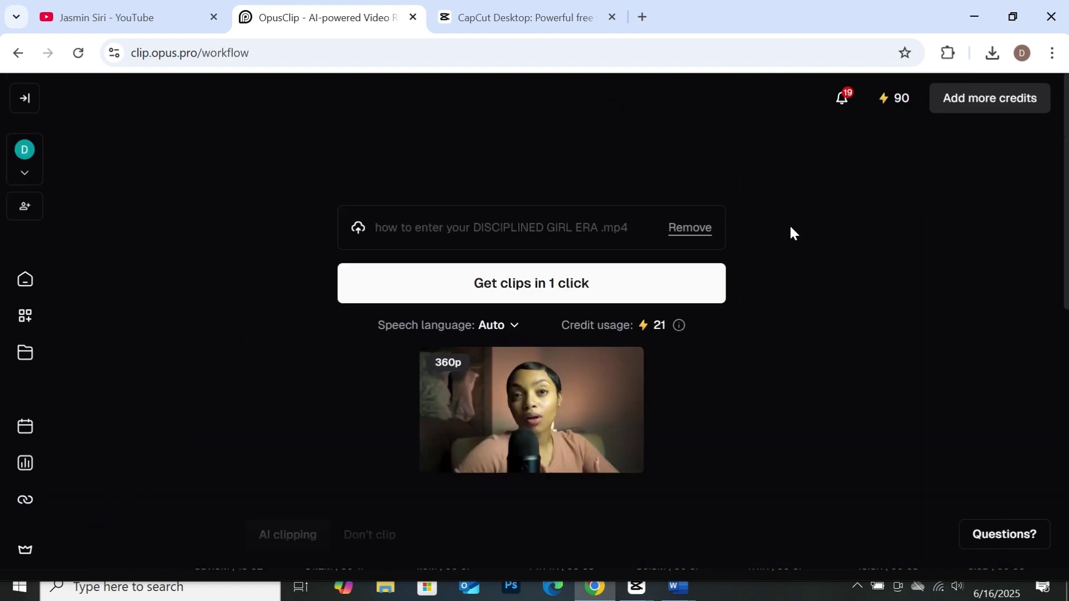
left_click(500, 325)
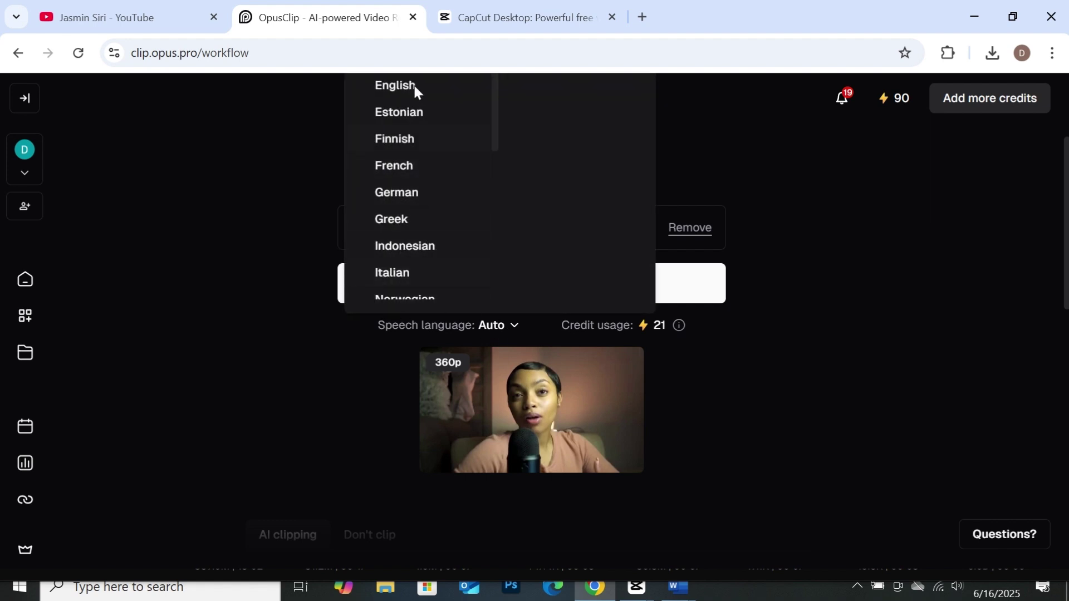
left_click(398, 330)
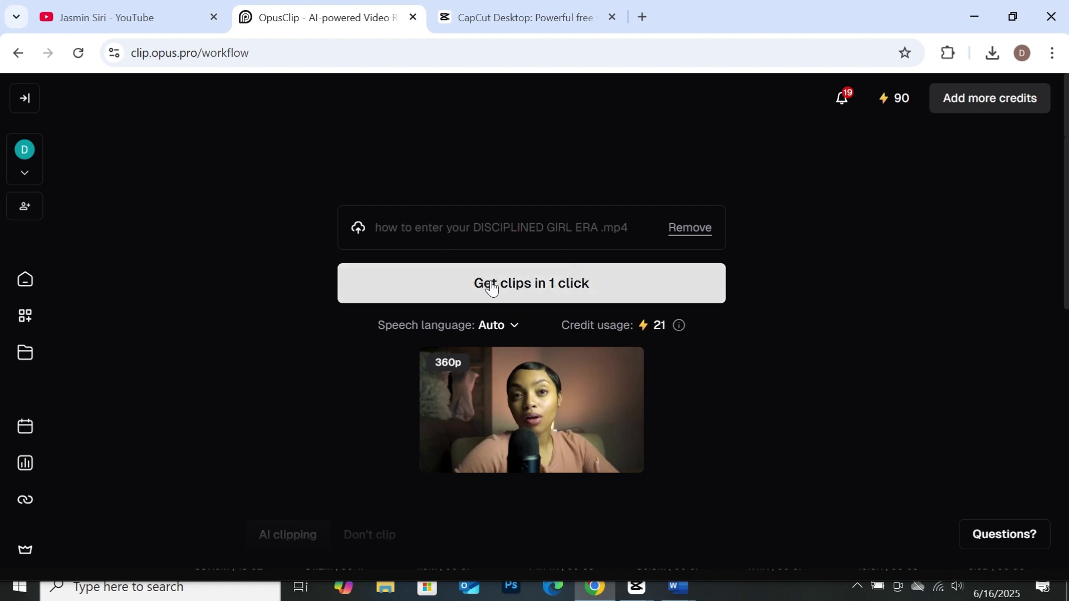
left_click(544, 291)
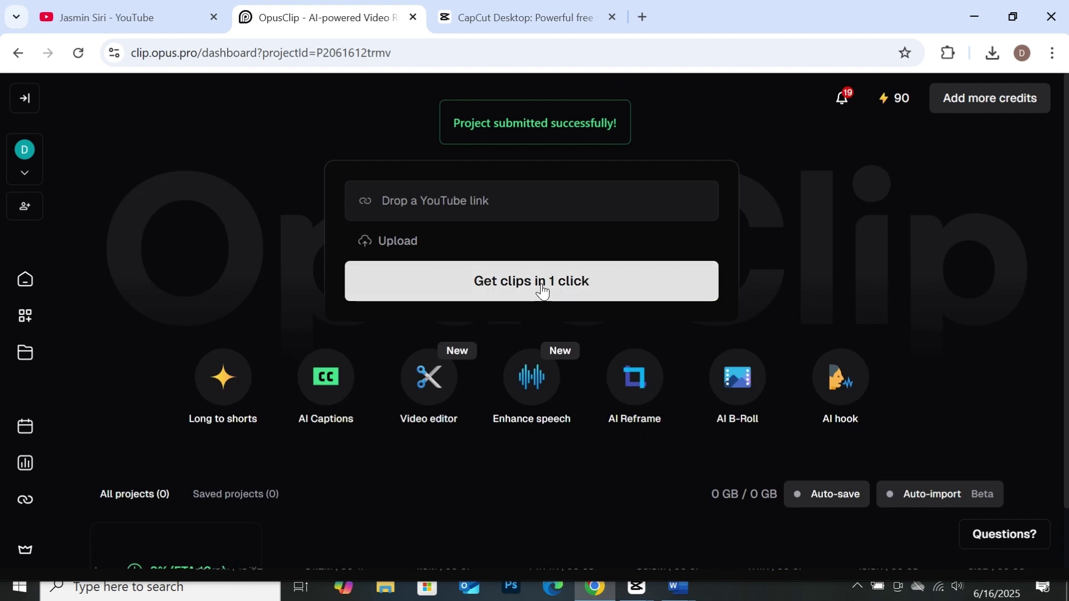
Check the new project's processing status under All projects, then switch to the CapCut page
left_click_drag(415, 139, 582, 141)
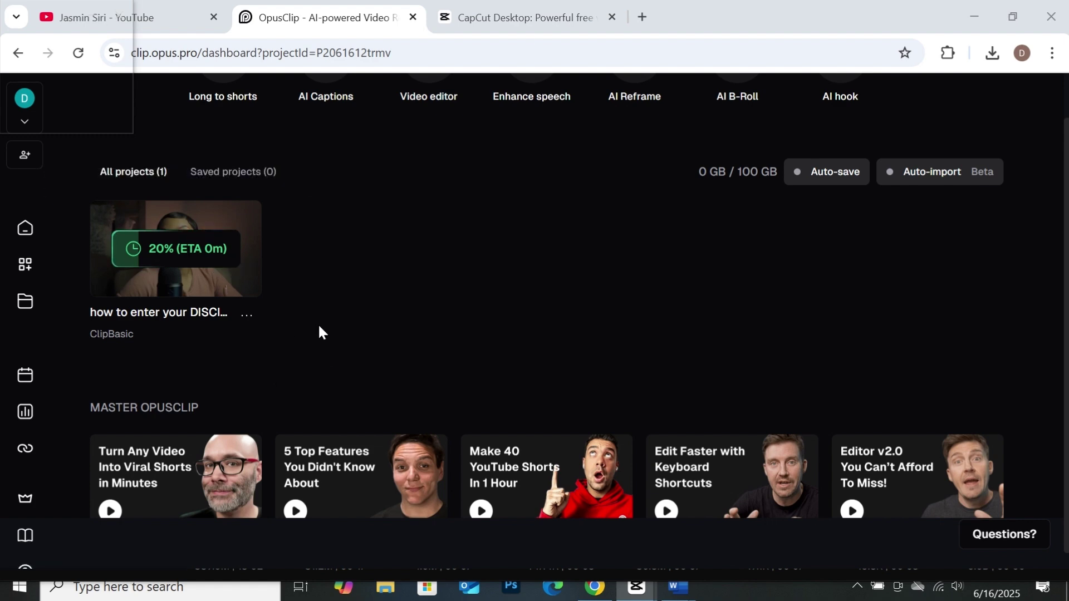
left_click(524, 17)
mouse_move(279, 105)
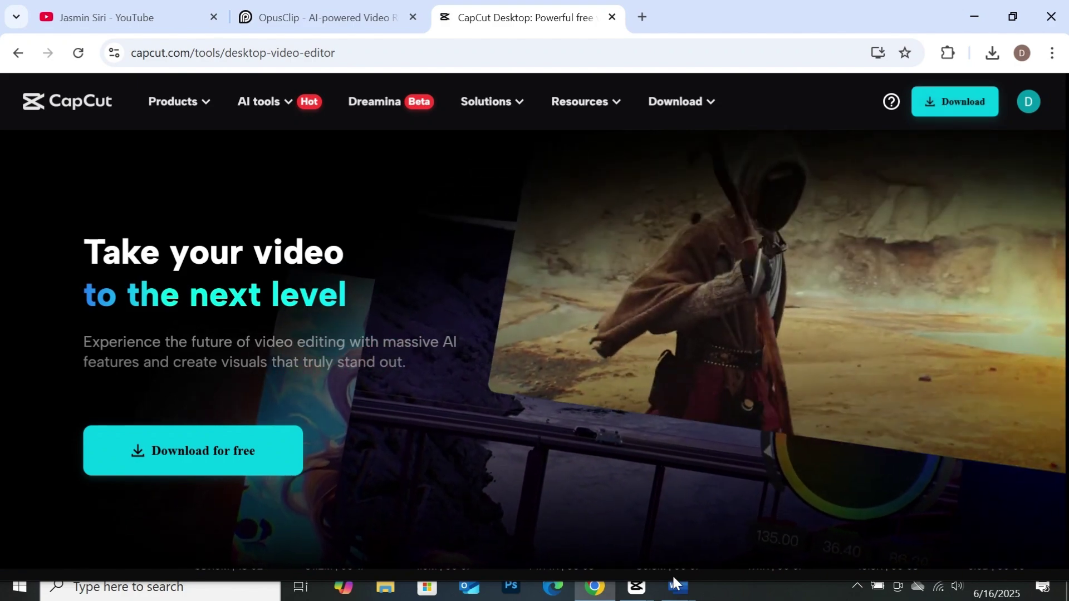
Bring up the CapCut desktop app and open its Long video to shorts tool
mouse_move(639, 568)
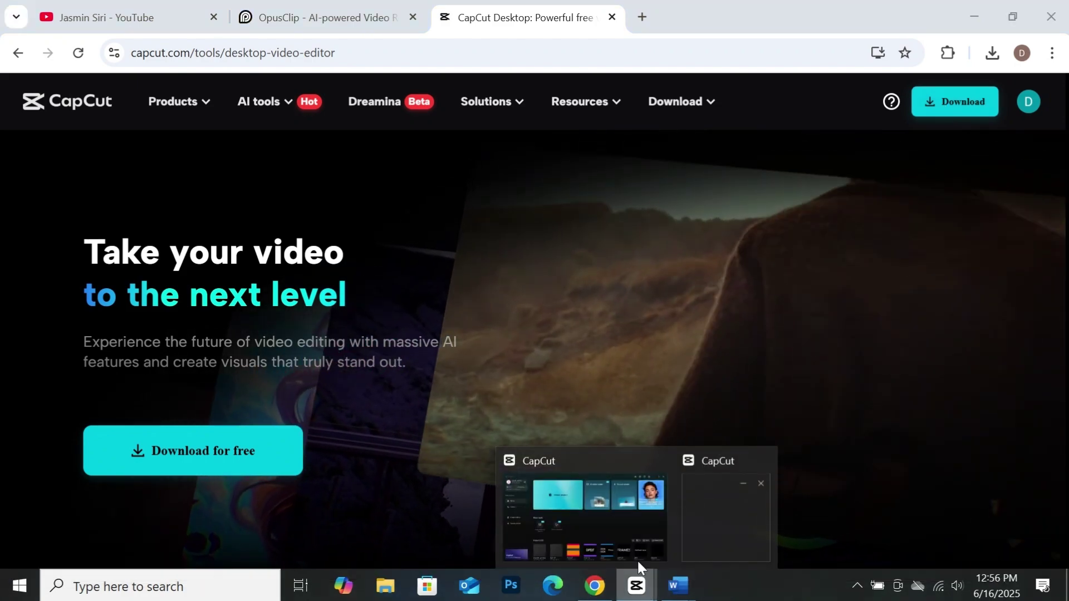
left_click(585, 518)
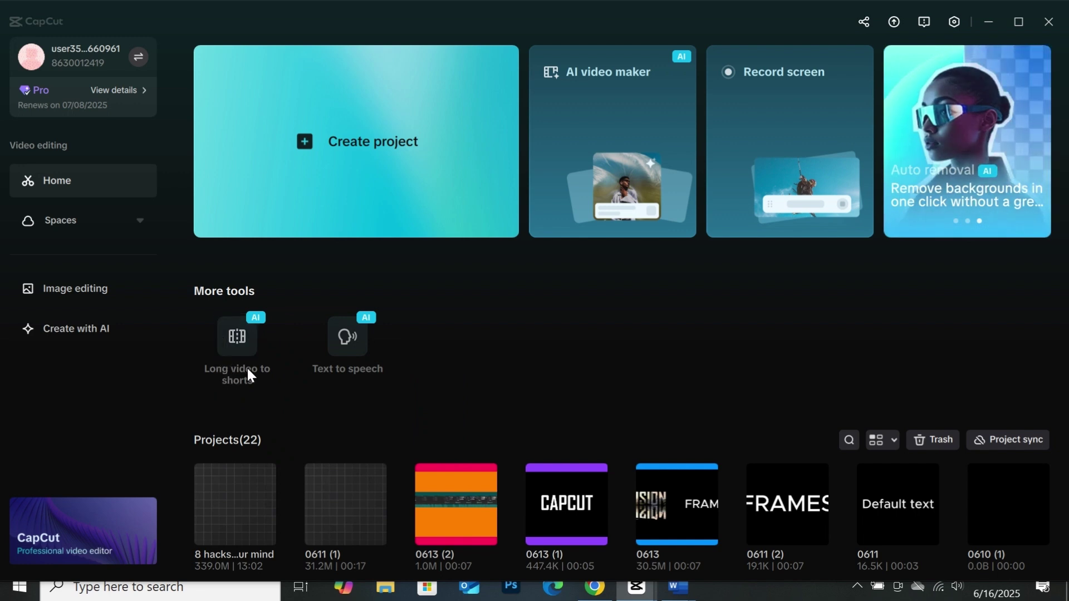
left_click(237, 335)
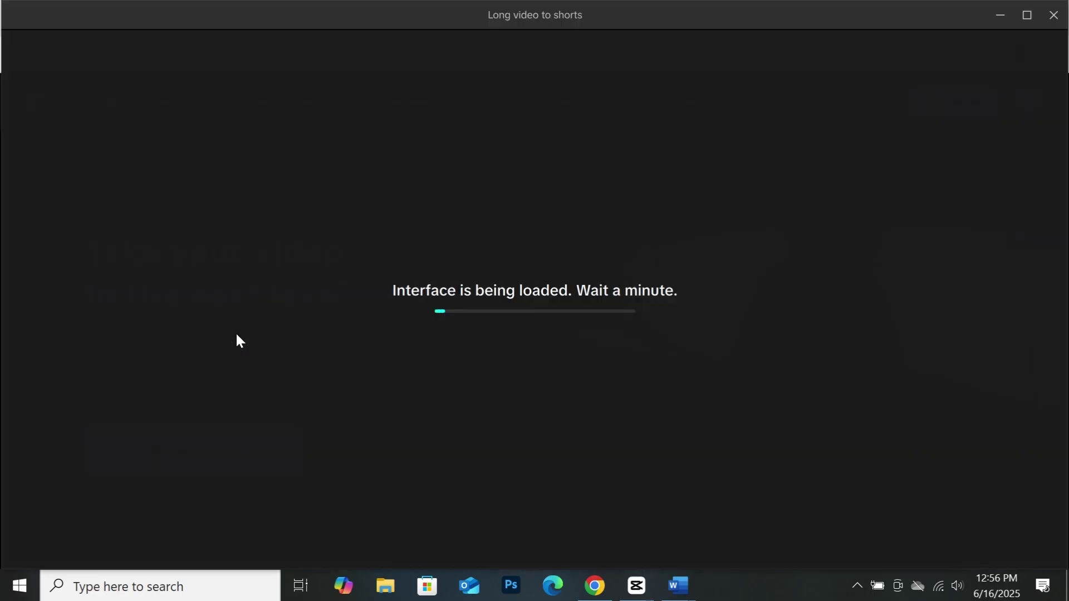
scroll(391, 453, "down", 2)
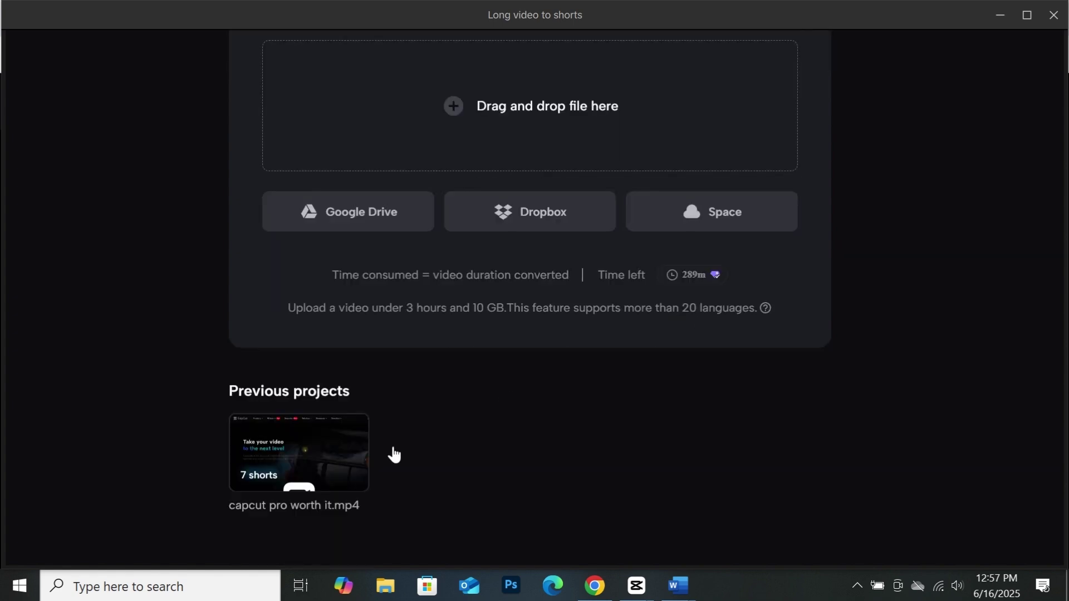
scroll(470, 501, "up", 2)
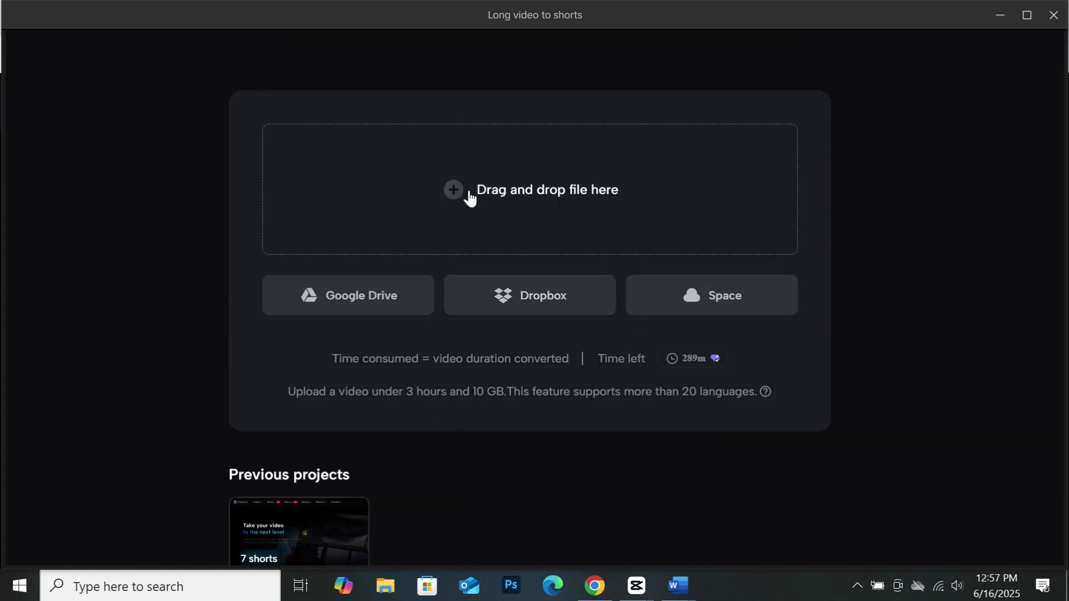
Load the DISCIPLINED GIRL ERA video, keep Auto duration, and start converting it into shorts
left_click(515, 191)
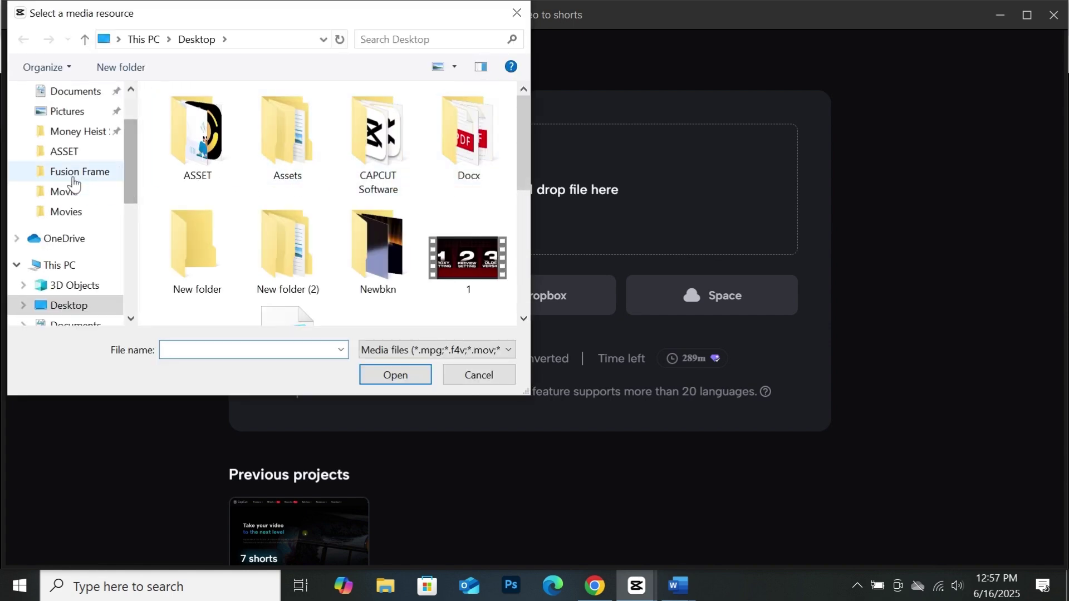
scroll(73, 184, "up", 3)
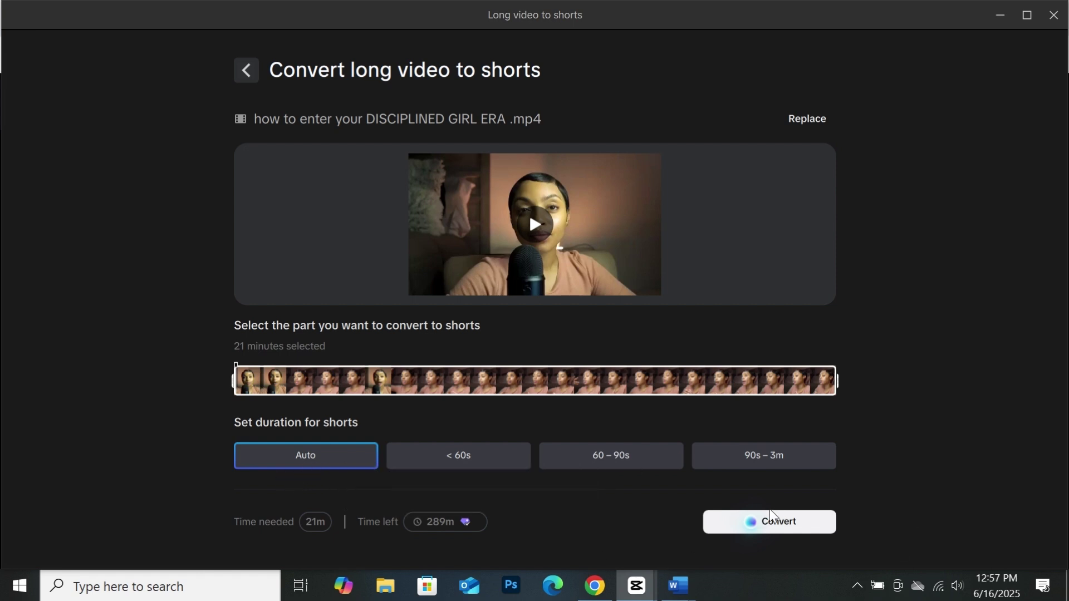
left_click(754, 522)
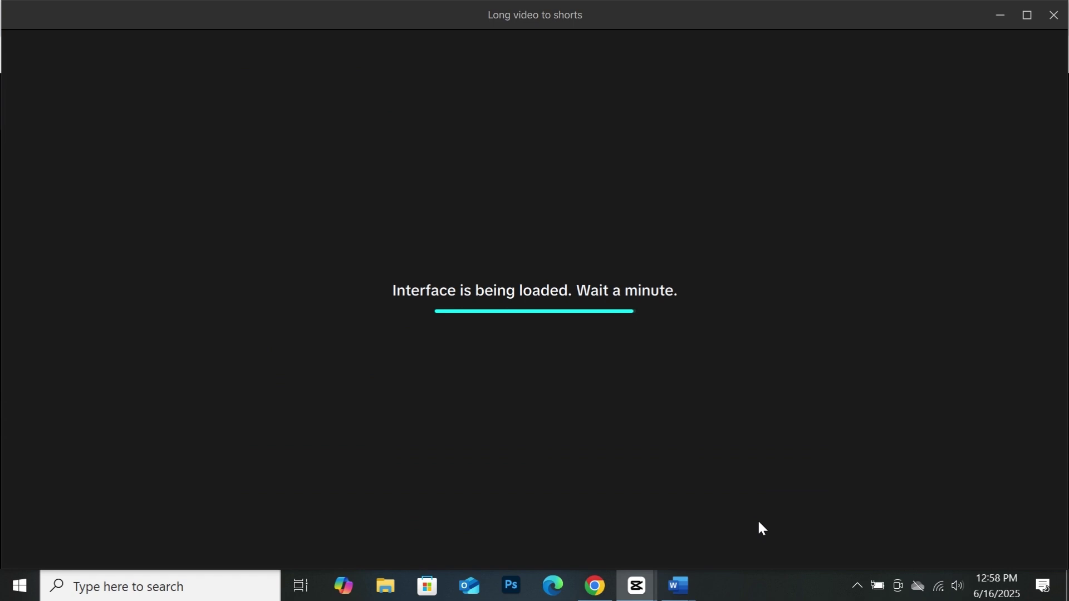
mouse_move(627, 590)
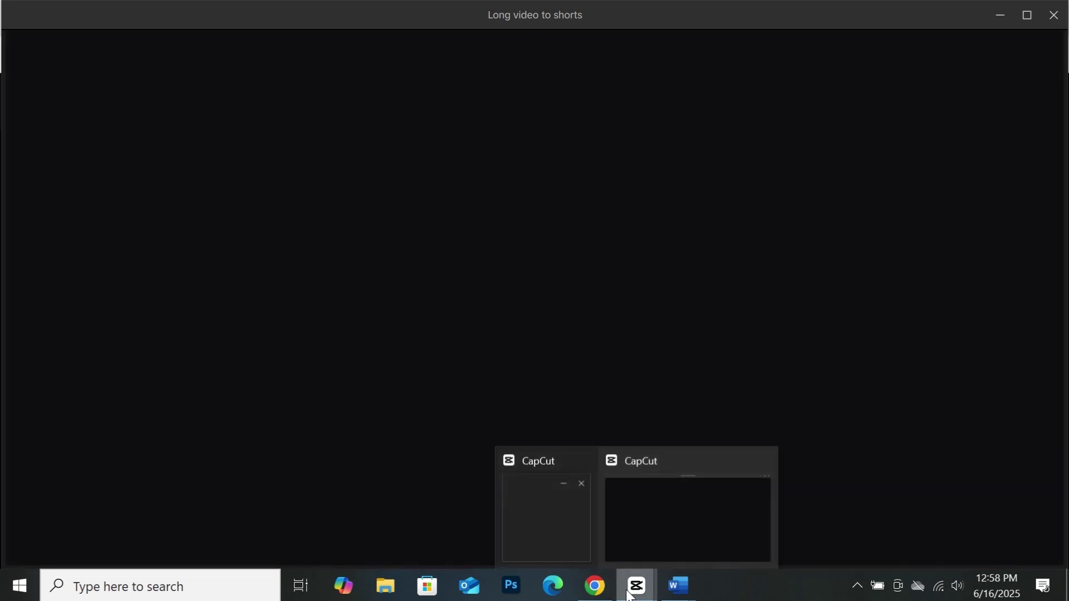
left_click(595, 585)
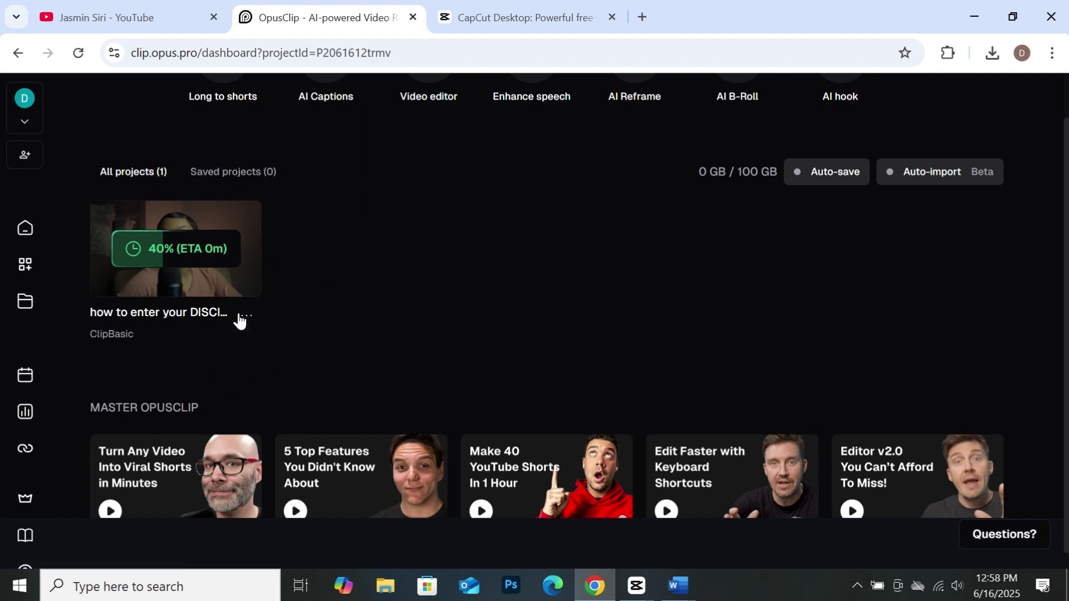
Return to CapCut's shorts conversion after seeing OpusClip at 40% progress
left_click(649, 588)
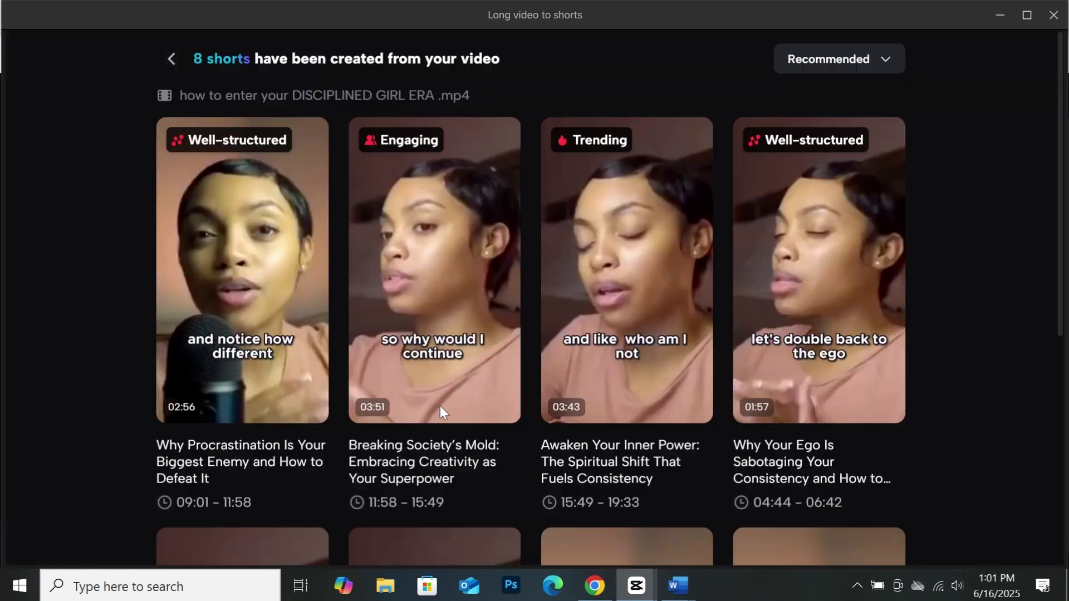
Browse the 8 shorts and preview the top procrastination short (09:01–11:58) to 00:37
mouse_move(608, 309)
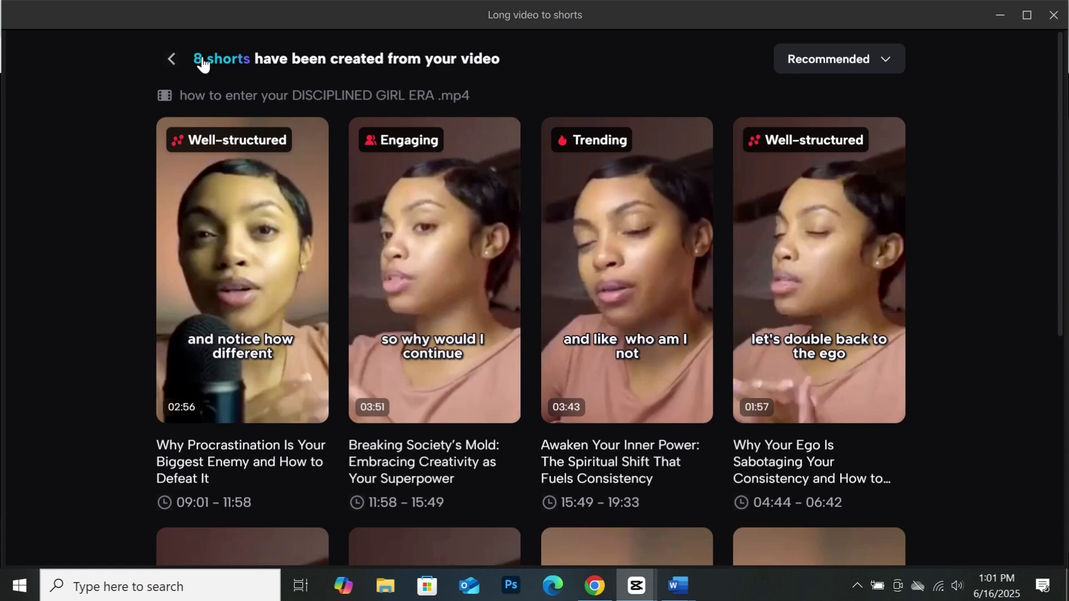
left_click_drag(192, 55, 513, 66)
scroll(908, 292, "down", 5)
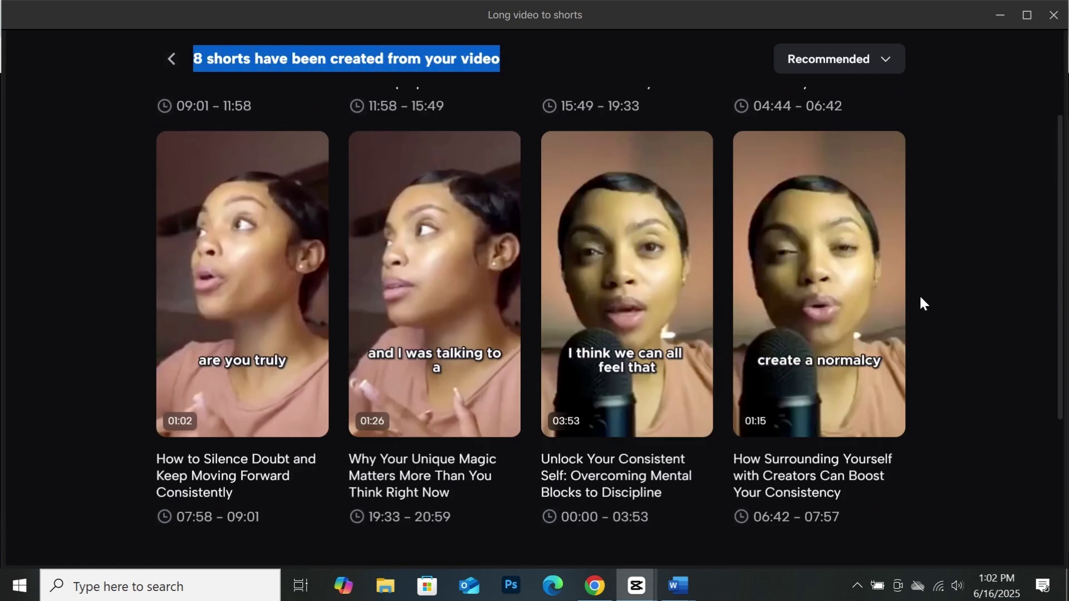
scroll(52, 195, "up", 5)
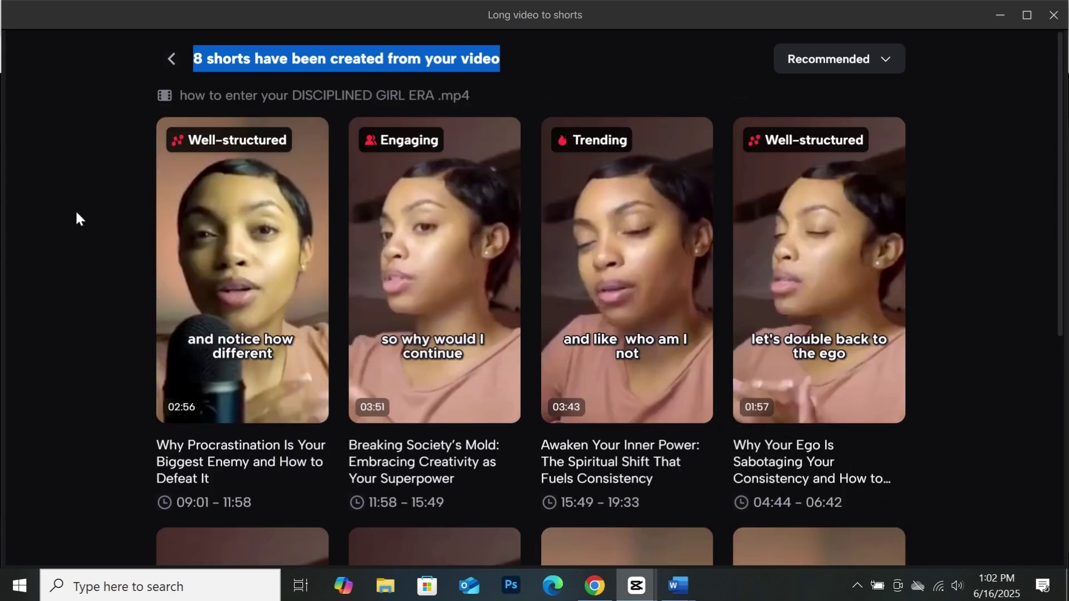
mouse_move(232, 251)
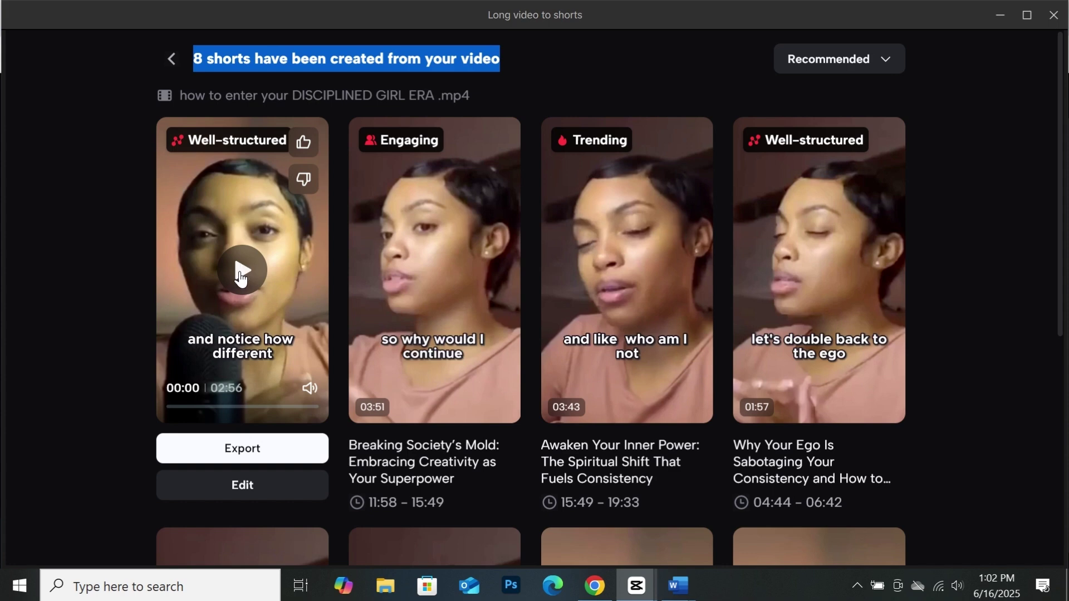
left_click(240, 272)
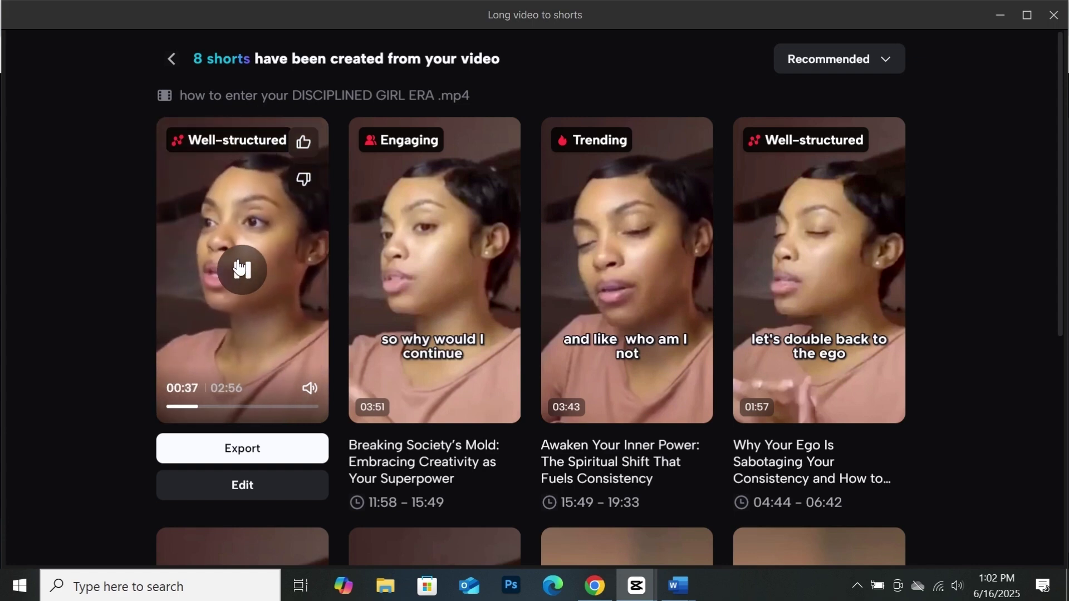
left_click(240, 271)
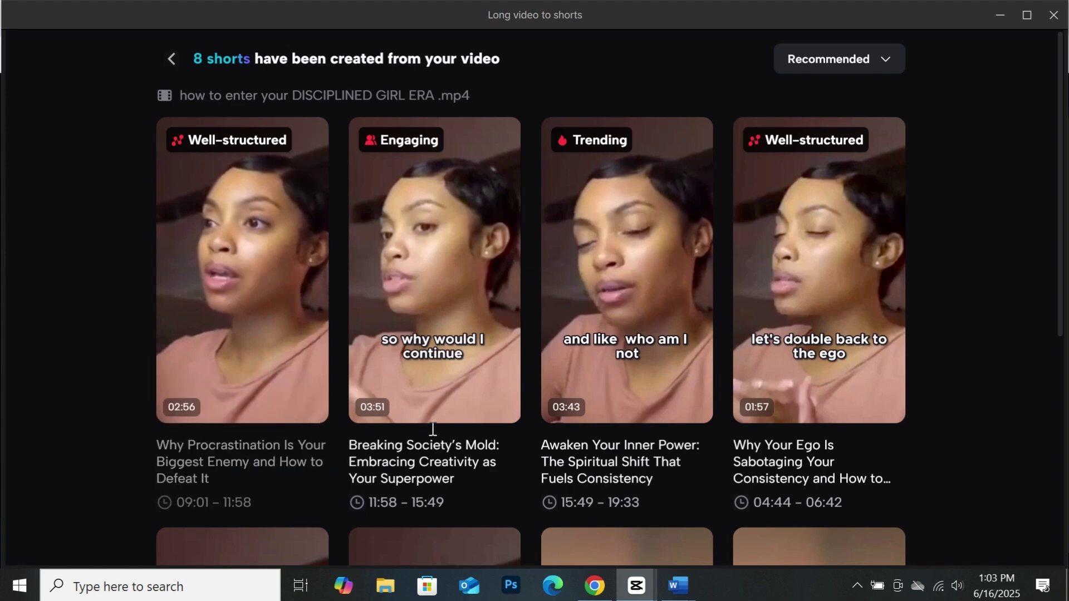
mouse_move(376, 412)
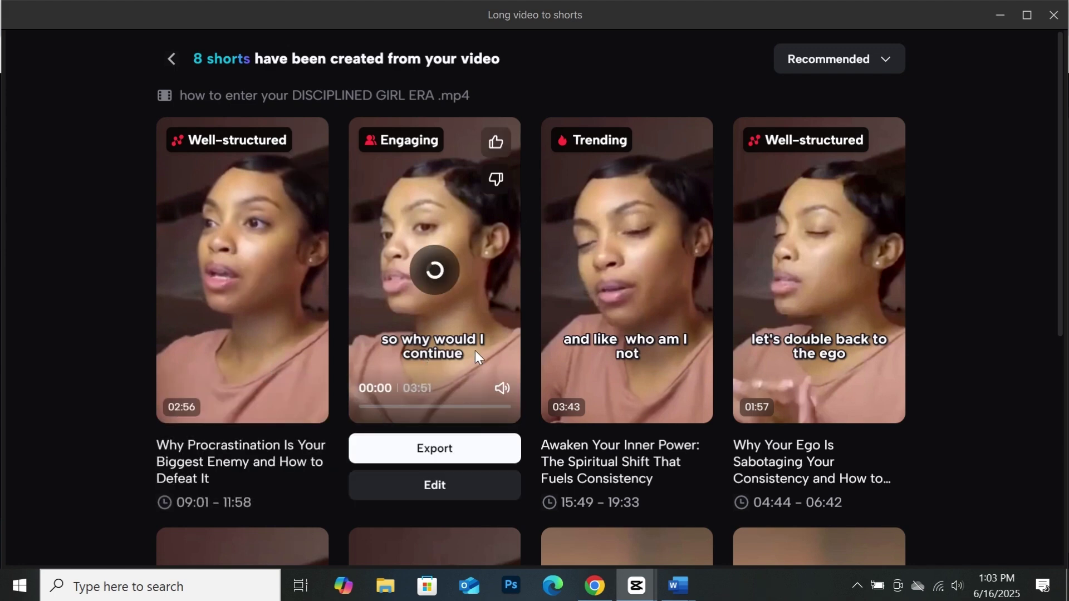
scroll(299, 320, "down", 3)
mouse_move(202, 205)
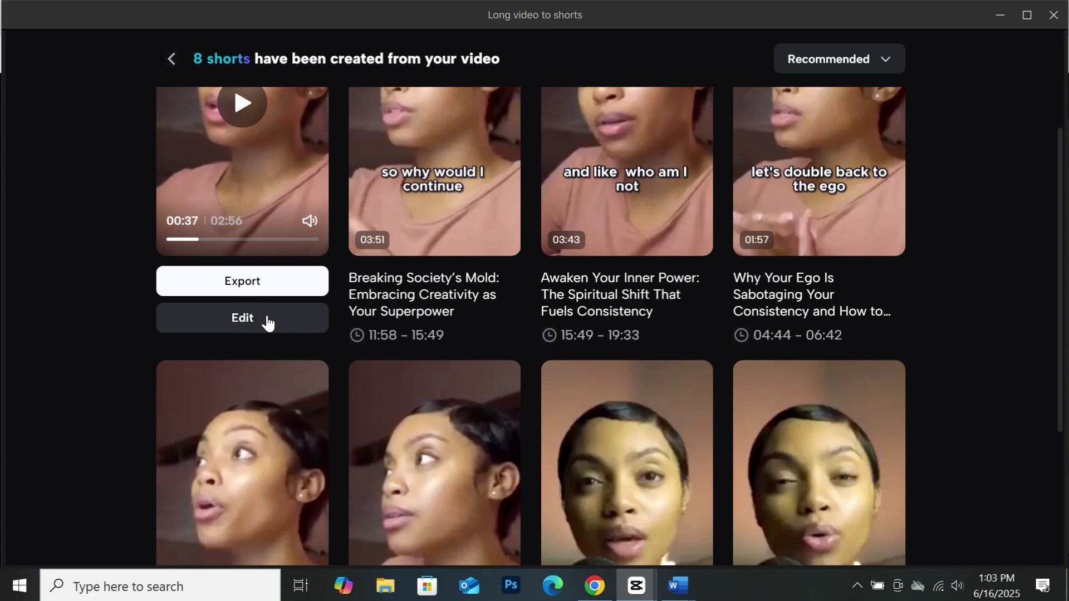
Open the procrastination short for editing and browse the Caption style Effects and Templates presets
left_click(241, 325)
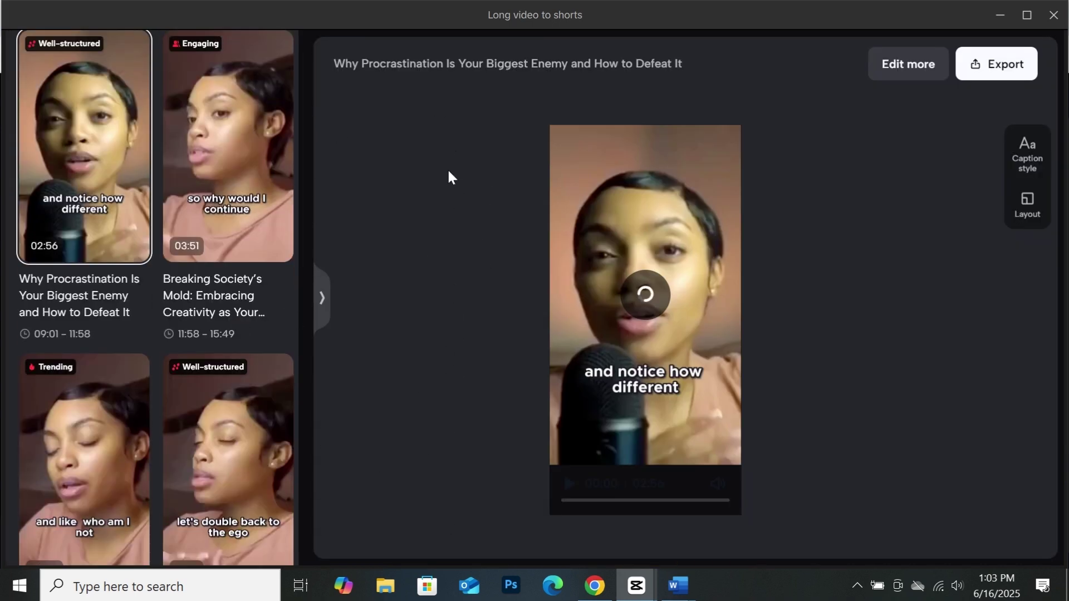
left_click(1027, 156)
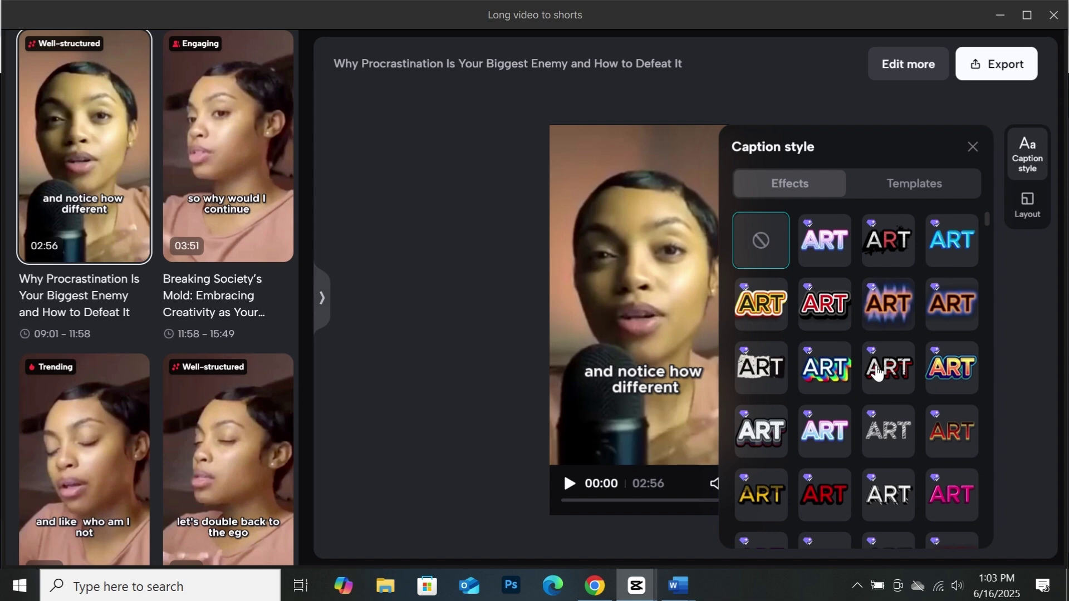
scroll(852, 312, "down", 3)
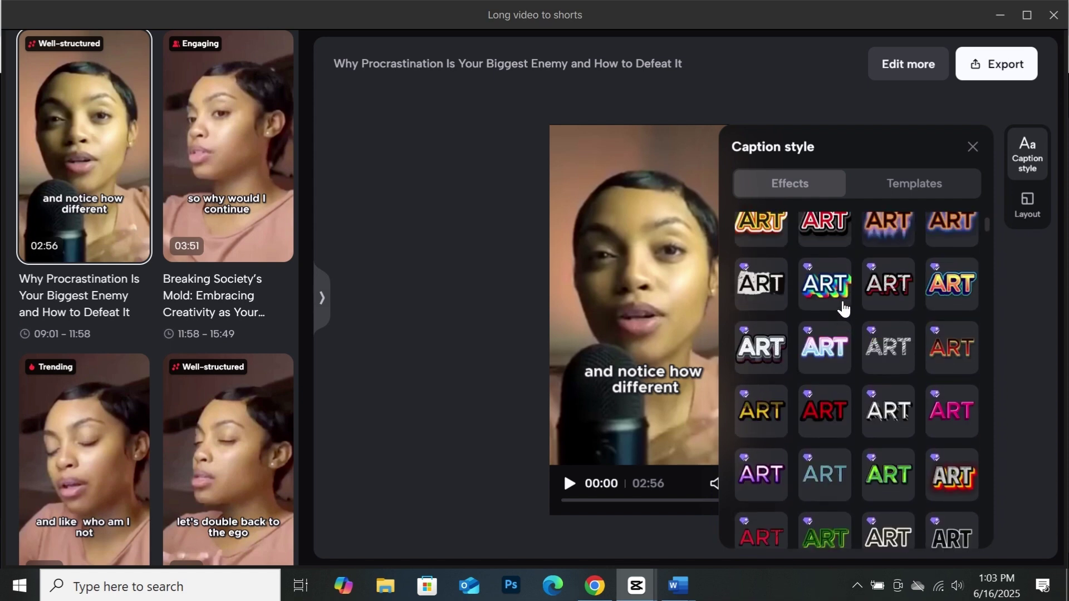
scroll(841, 310, "down", 1)
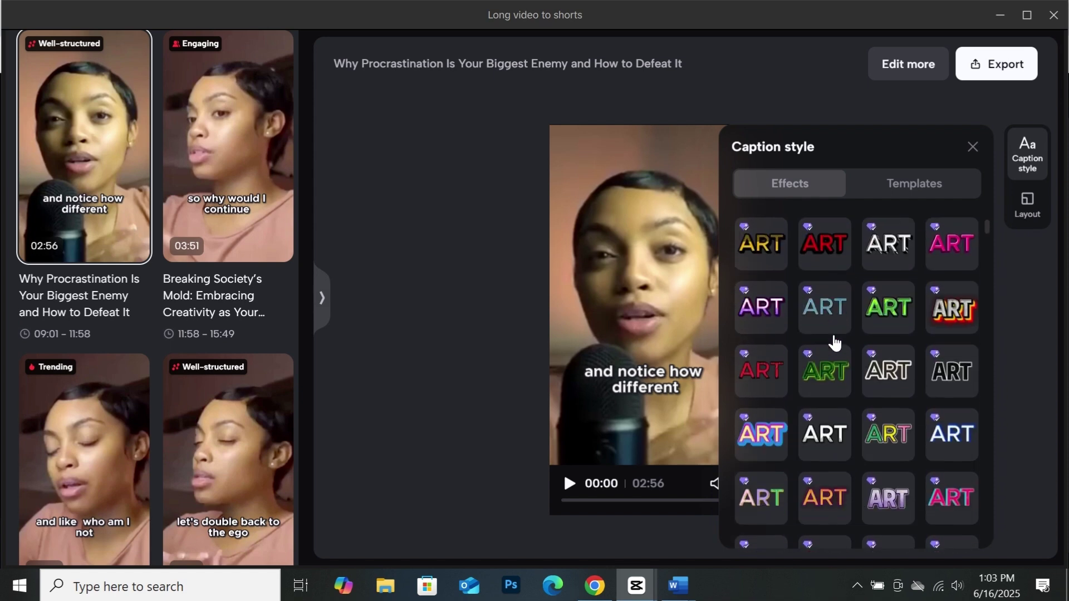
left_click(896, 186)
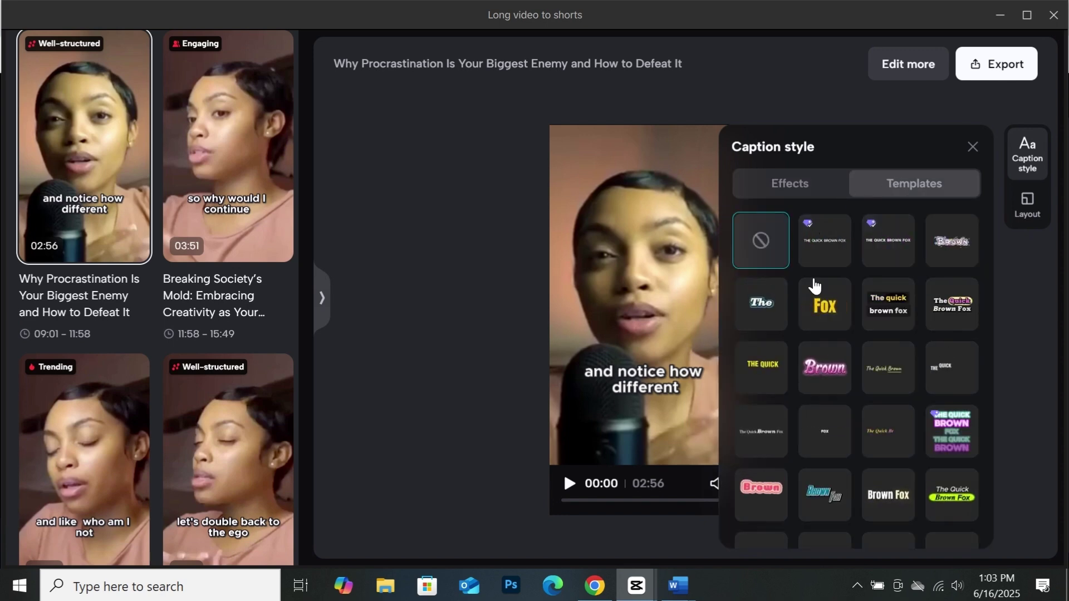
scroll(858, 364, "down", 4)
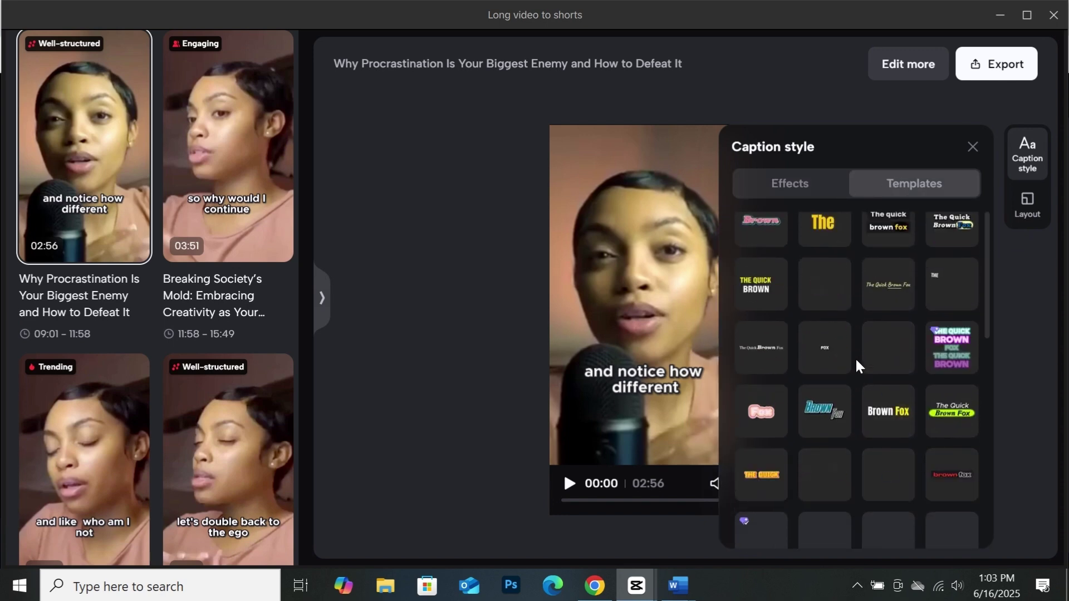
scroll(851, 330, "down", 3)
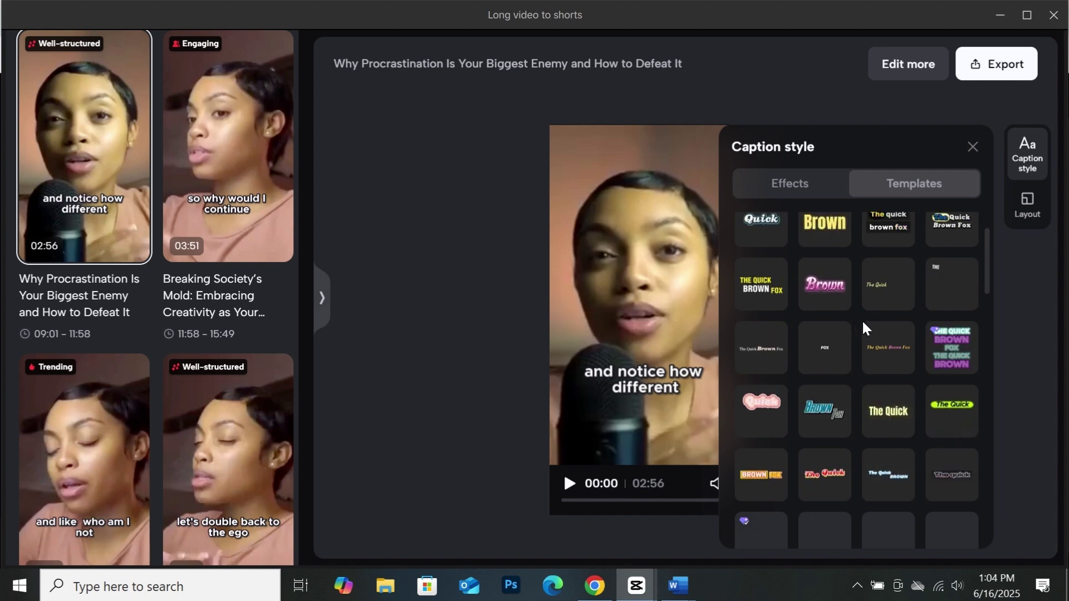
scroll(851, 331, "up", 4)
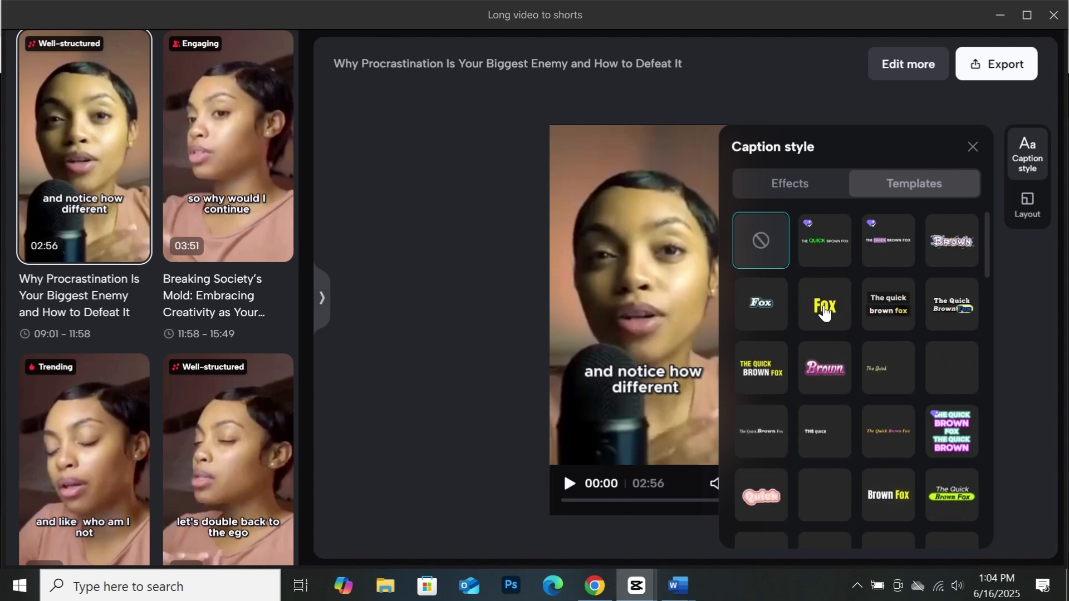
Apply the yellow Fox caption template, pause at 00:10, and drag the Feel caption to a new spot
left_click(826, 307)
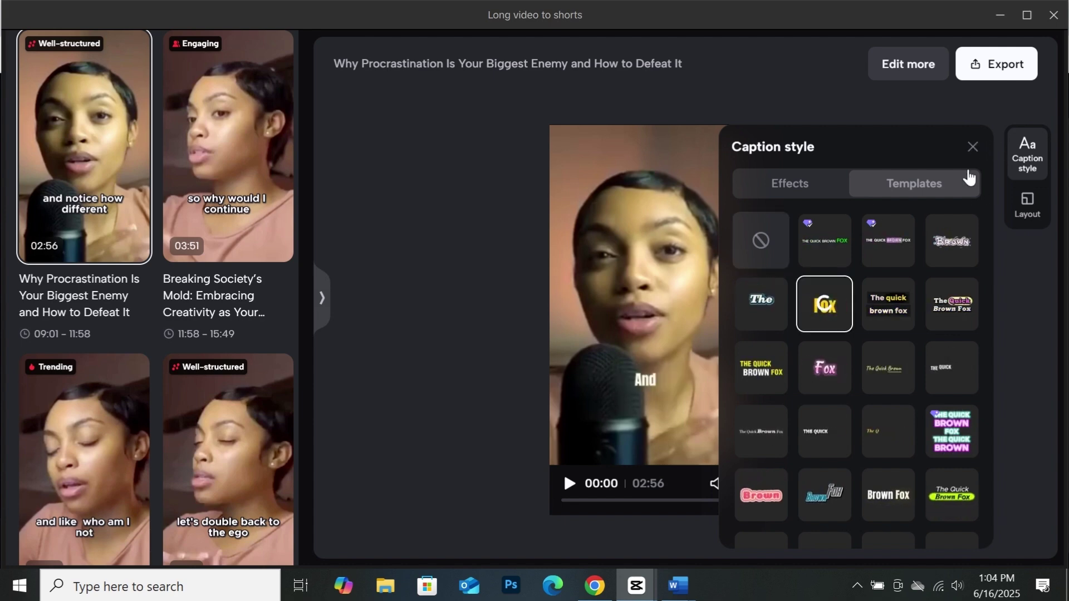
left_click(972, 149)
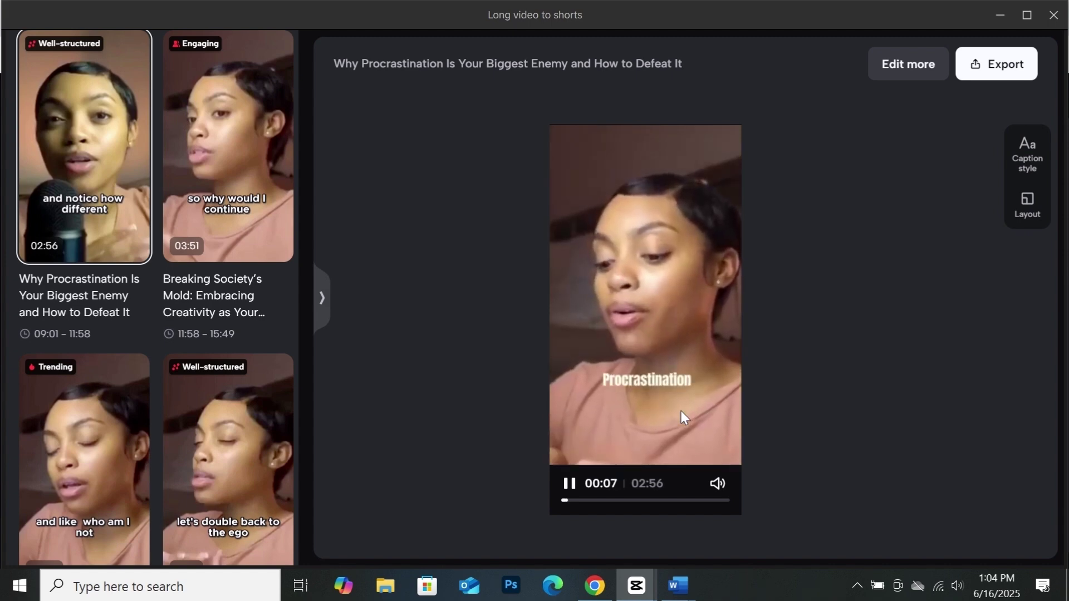
left_click(559, 402)
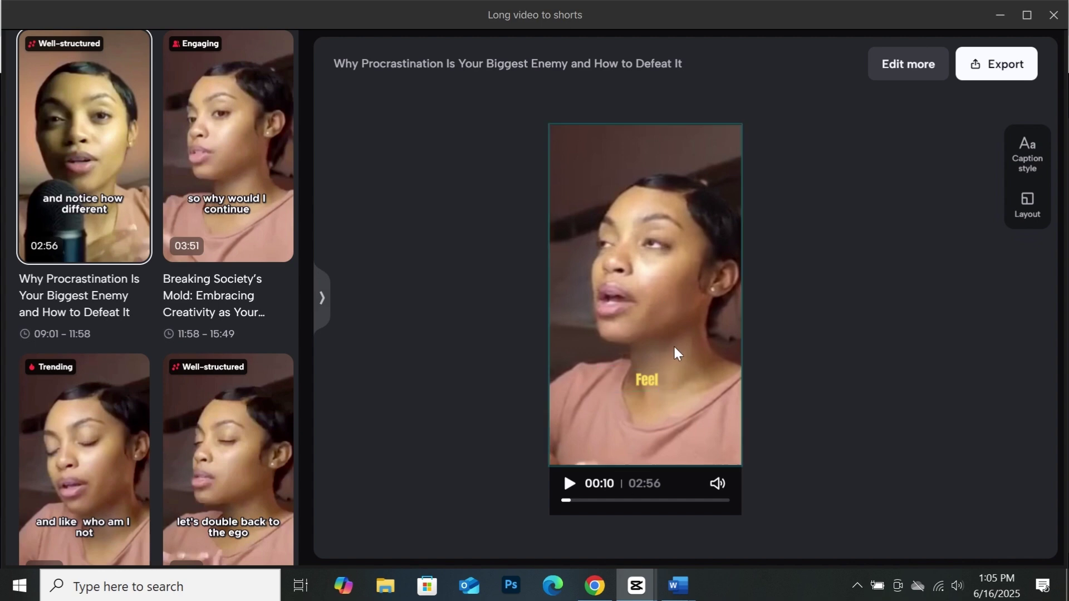
left_click_drag(655, 379, 638, 393)
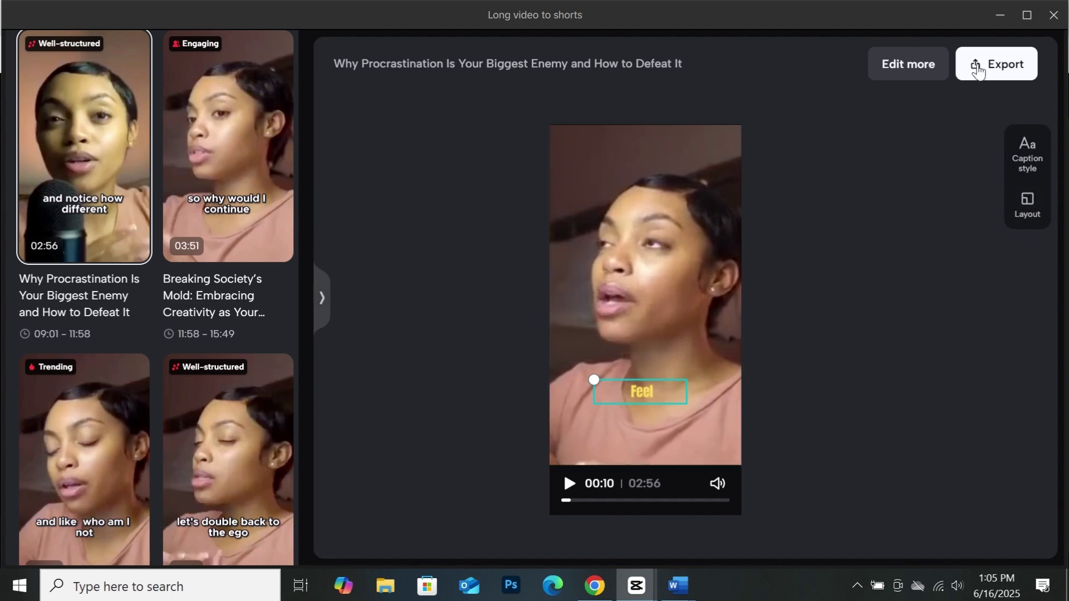
Export the Procrastination short from CapCut as a 1080P mp4 to the Desktop
left_click(997, 65)
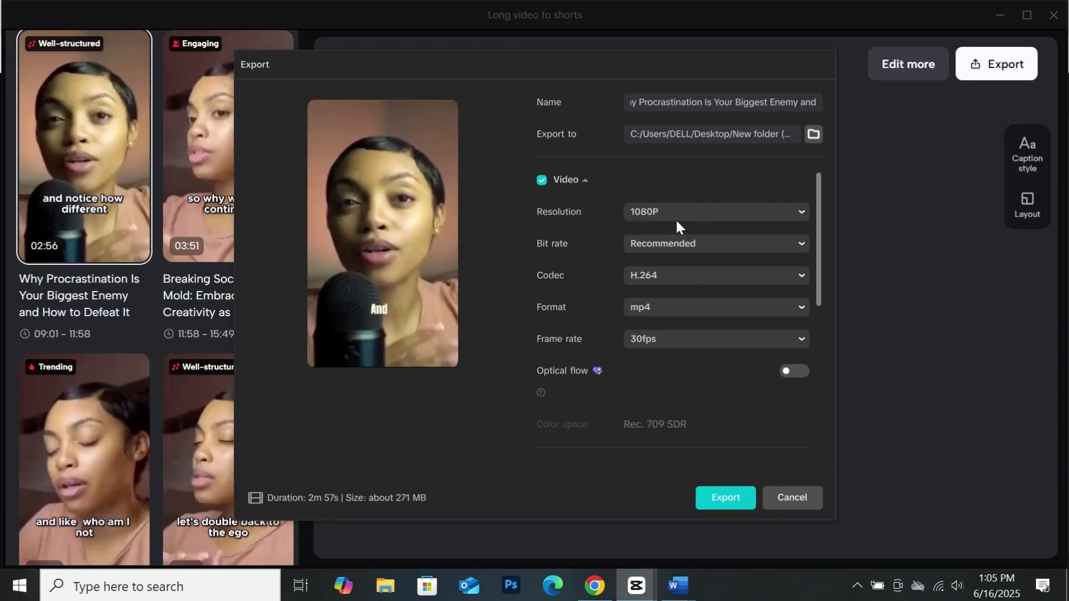
left_click(678, 210)
left_click(677, 209)
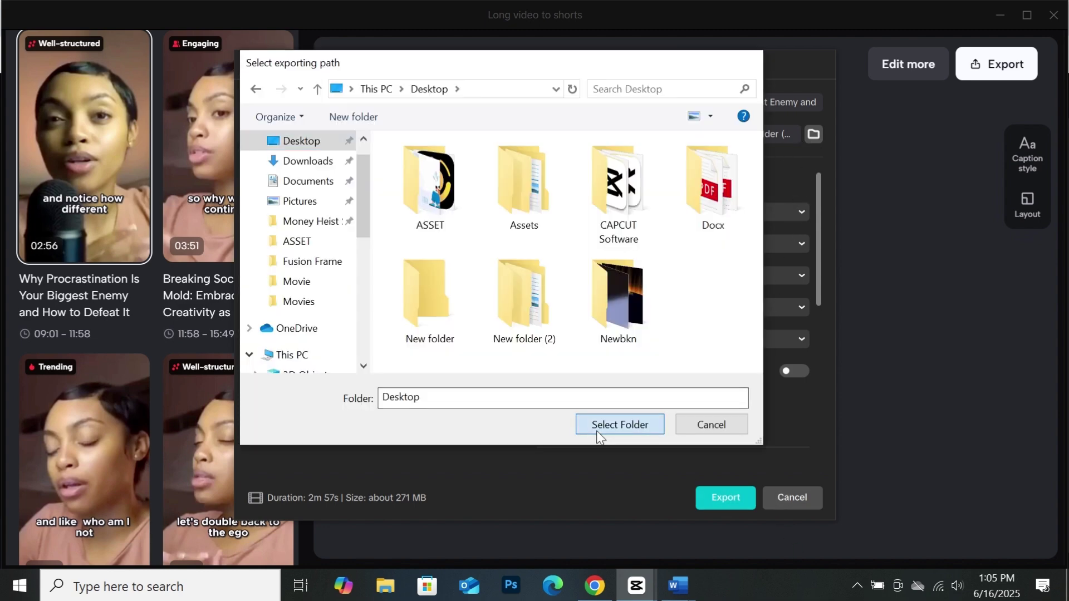
left_click(629, 423)
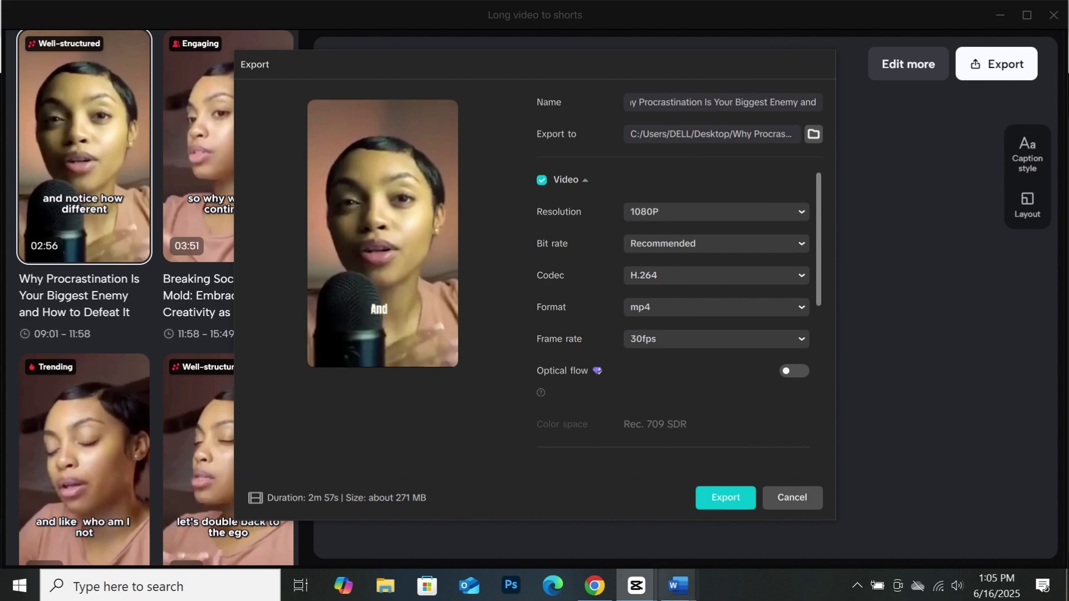
left_click(724, 503)
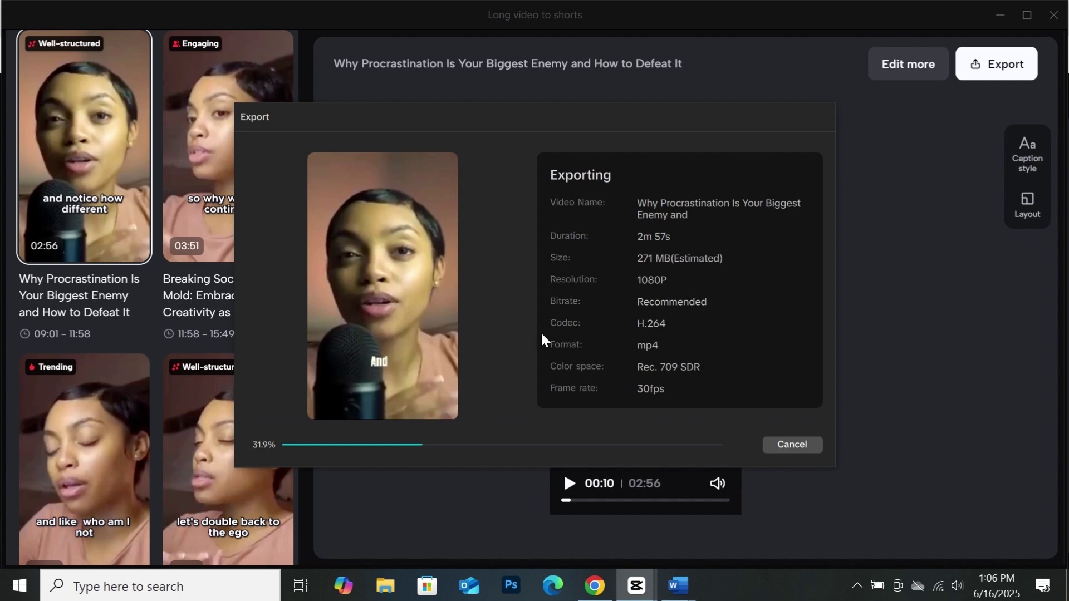
left_click(611, 585)
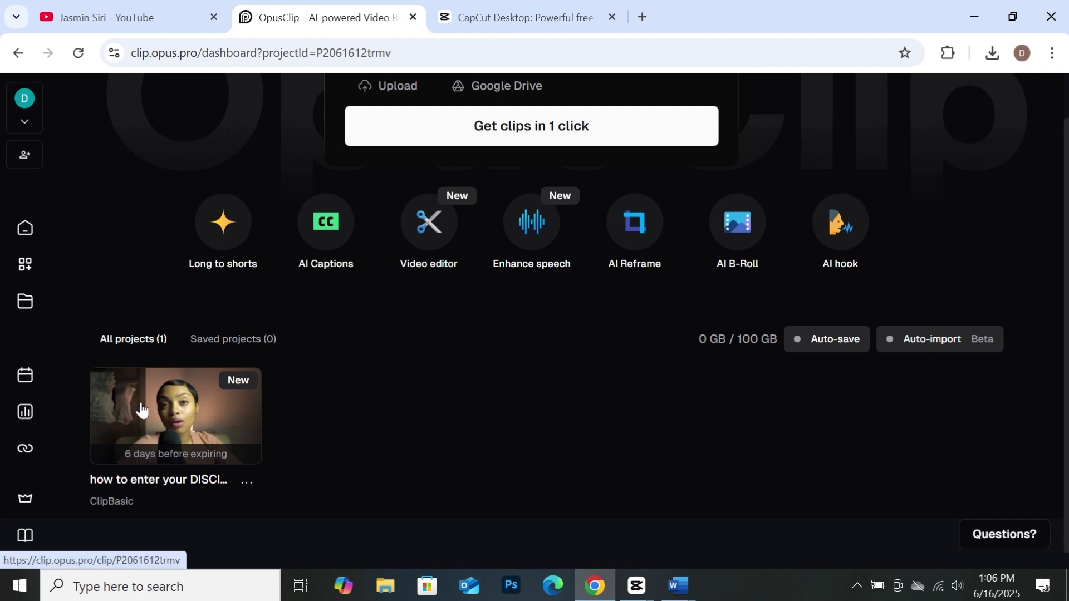
Open the DISCIPLINED GIRL ERA project and browse its 24 clips down to scores 71, 70, 65 and 60
left_click(159, 399)
scroll(489, 339, "up", 3)
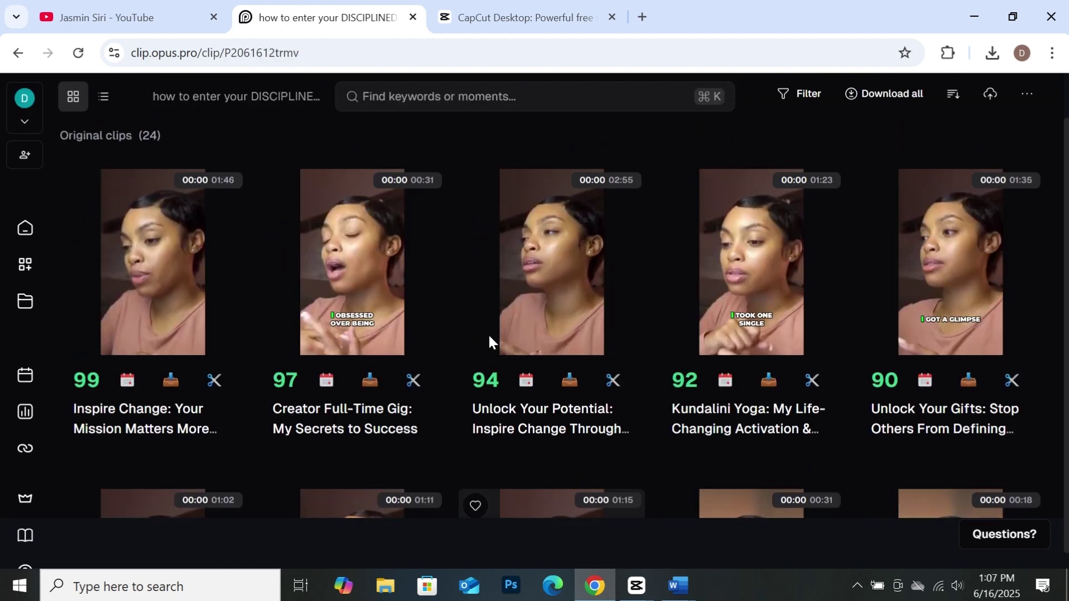
scroll(579, 317, "down", 20)
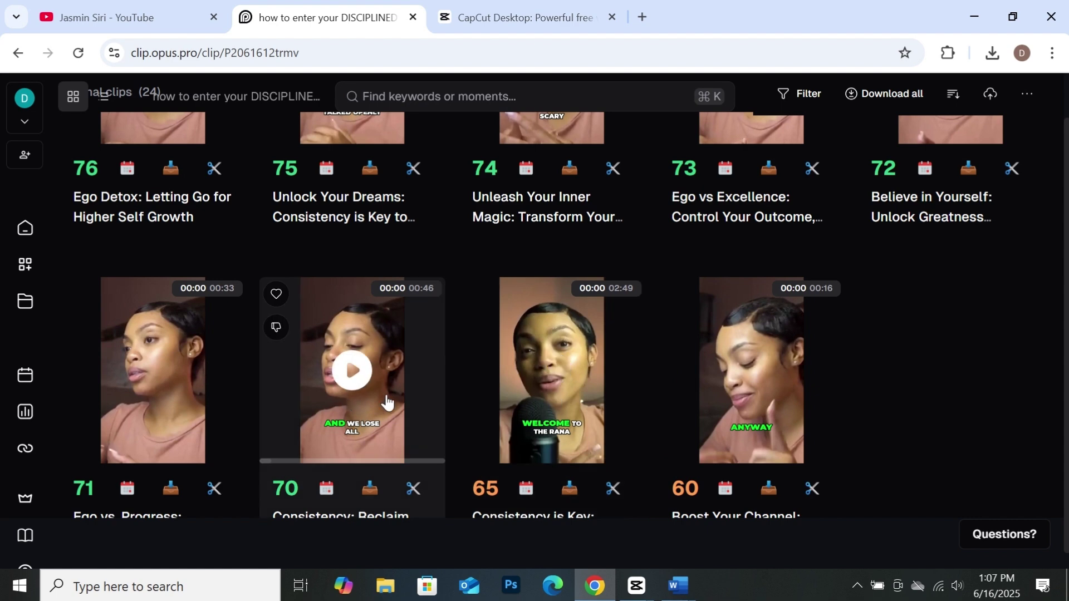
scroll(353, 445, "down", 3)
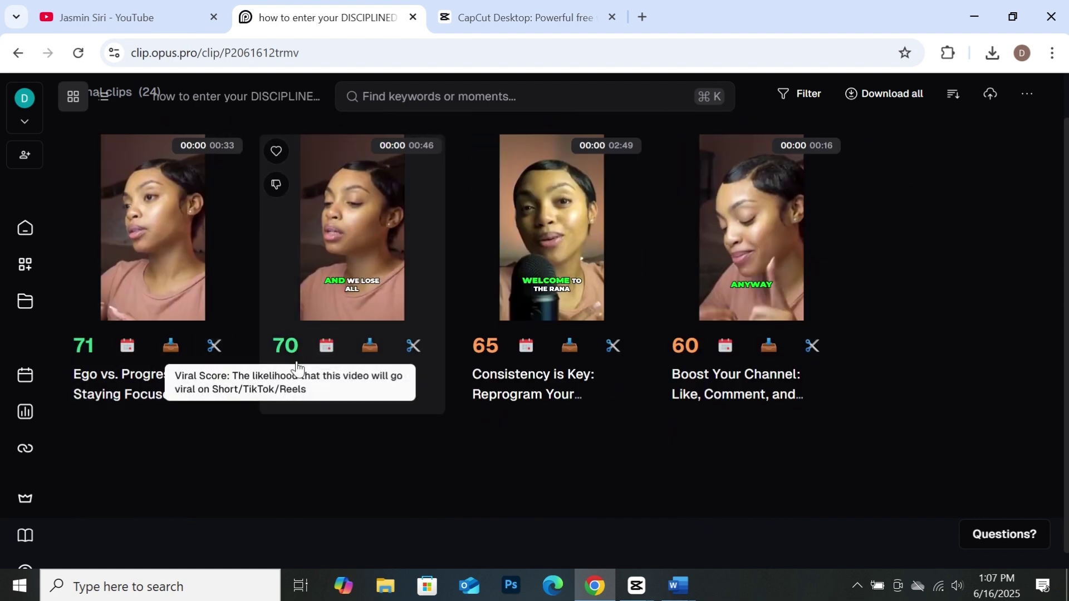
mouse_move(286, 349)
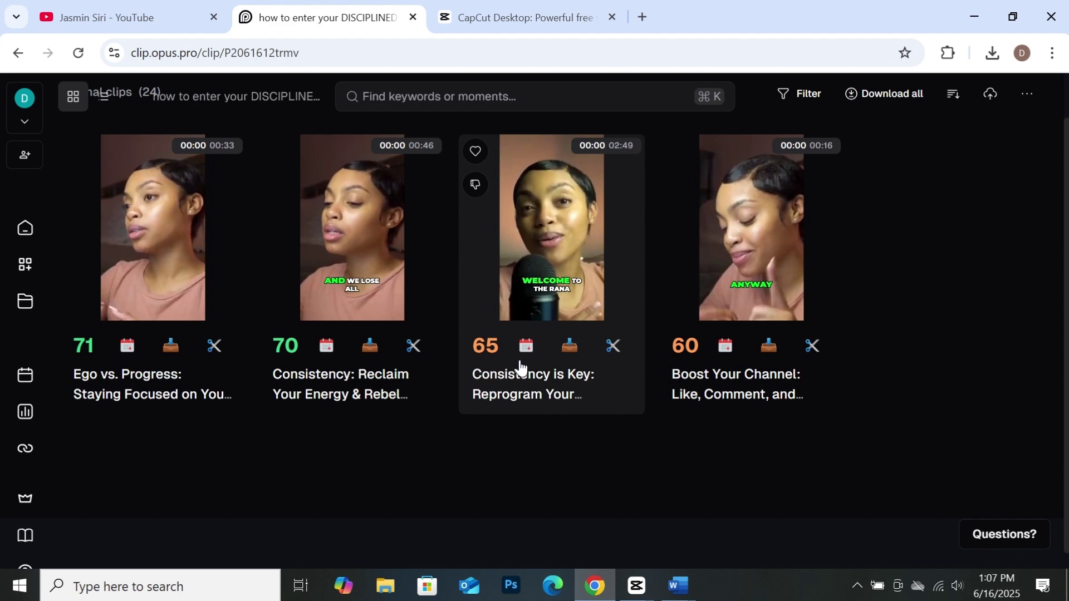
scroll(513, 367, "up", 15)
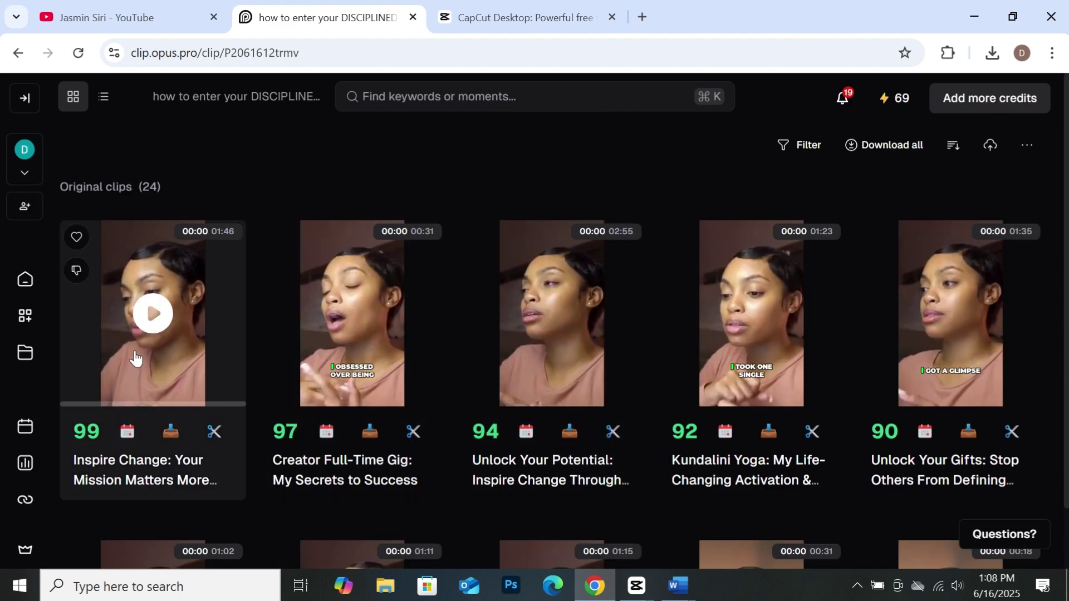
Preview the 99-scored Inspire Change clip, then download it in HD despite the watermark notice
left_click(190, 355)
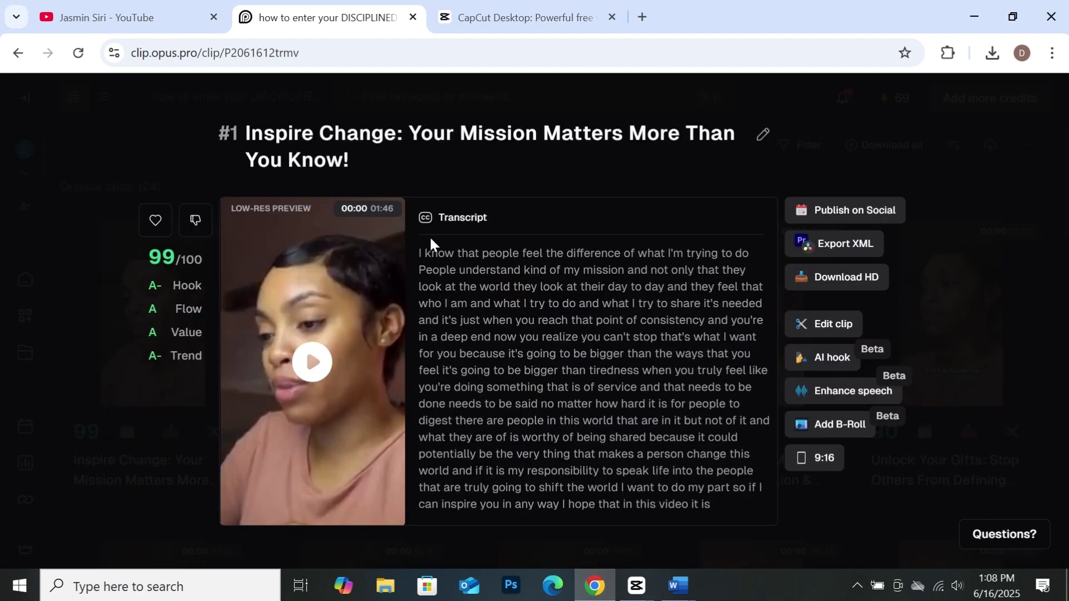
scroll(563, 310, "down", 2)
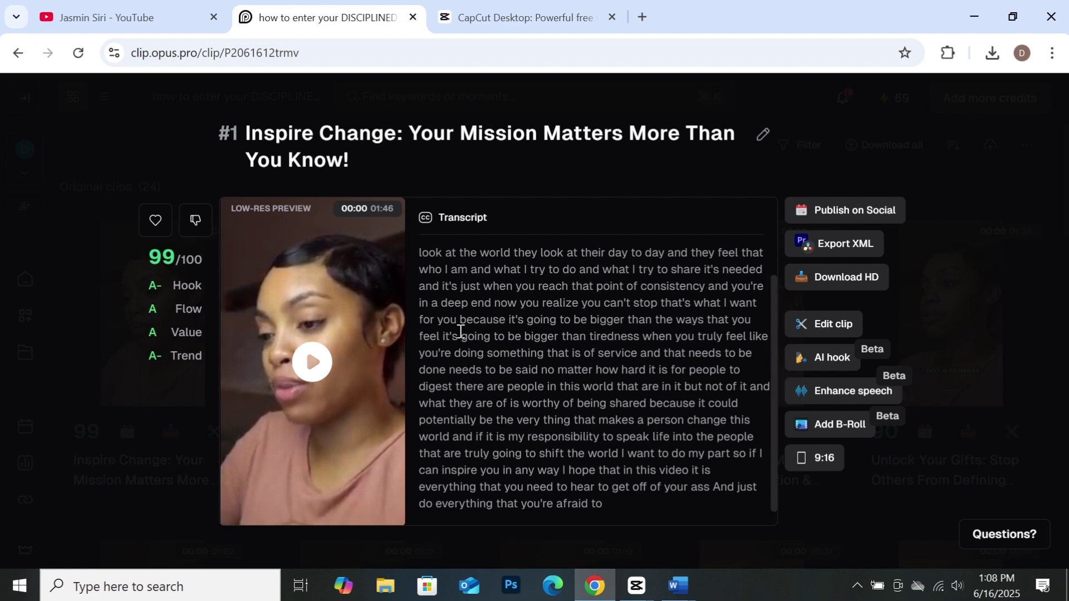
left_click(311, 363)
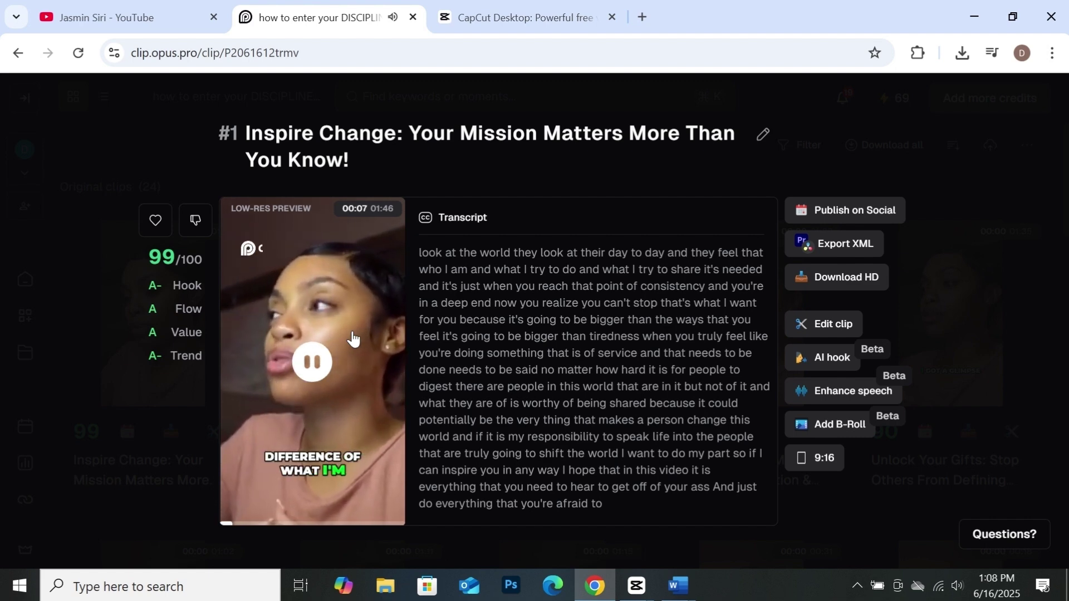
left_click(306, 347)
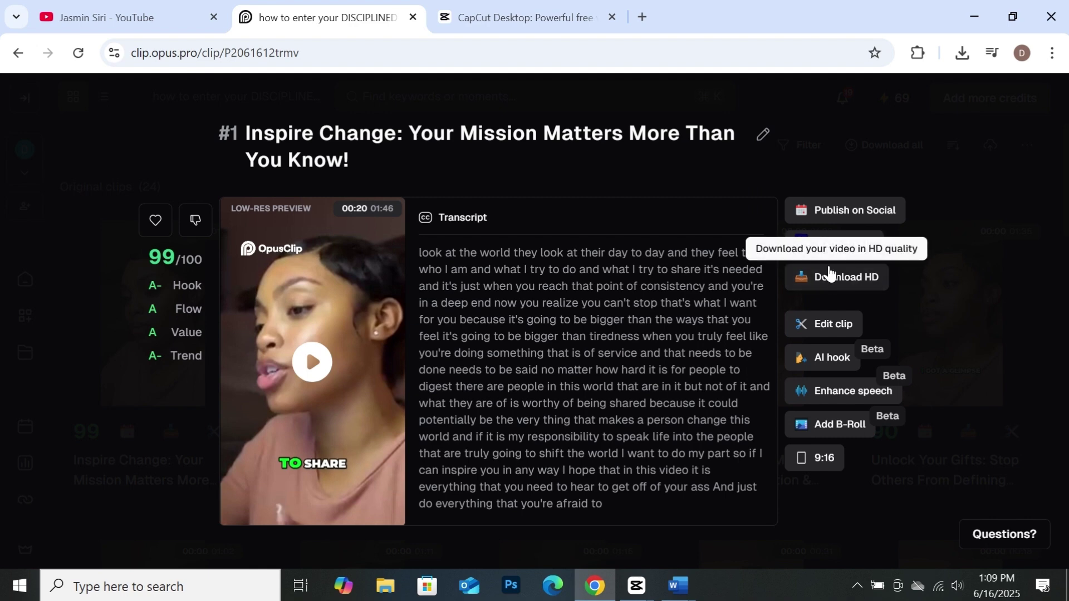
left_click(831, 280)
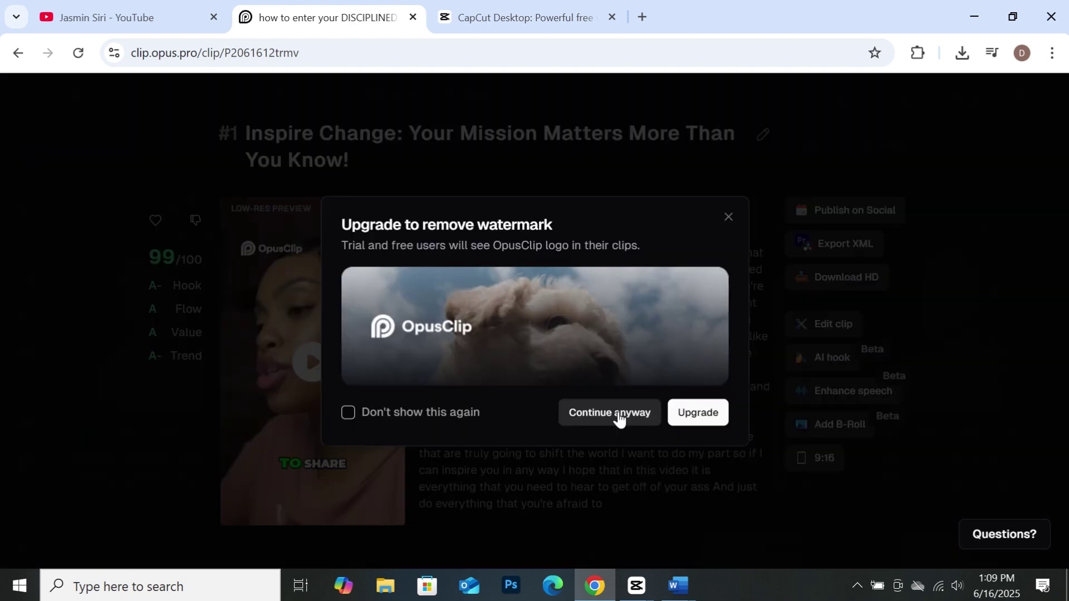
left_click(617, 418)
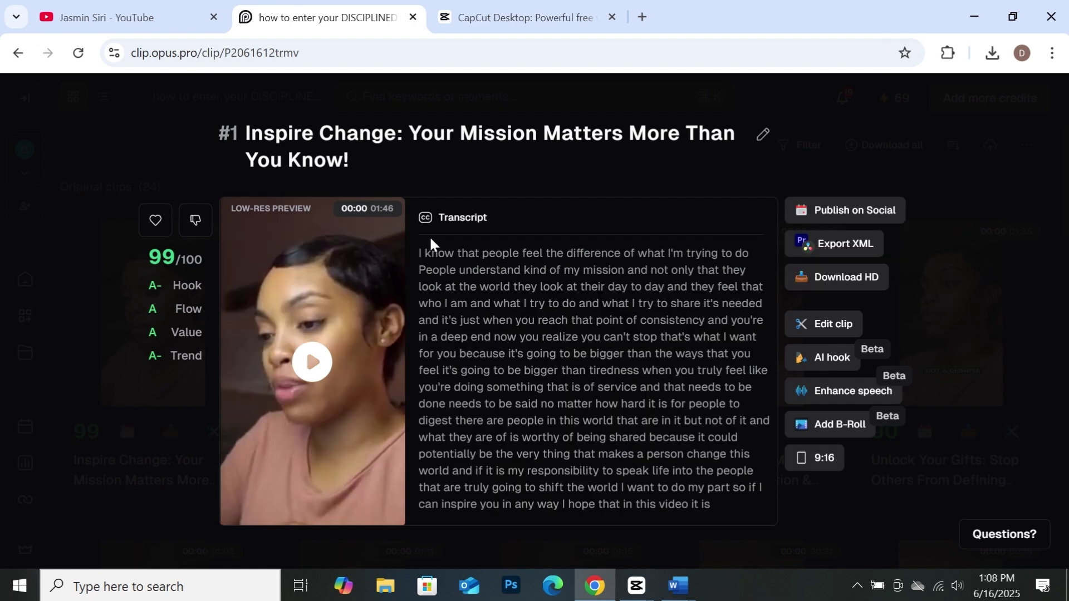
Close the Inspire Change clip details to return to the clips scored 76 down to 60
scroll(563, 305, "down", 1)
scroll(612, 390, "up", 1)
scroll(594, 418, "down", 1)
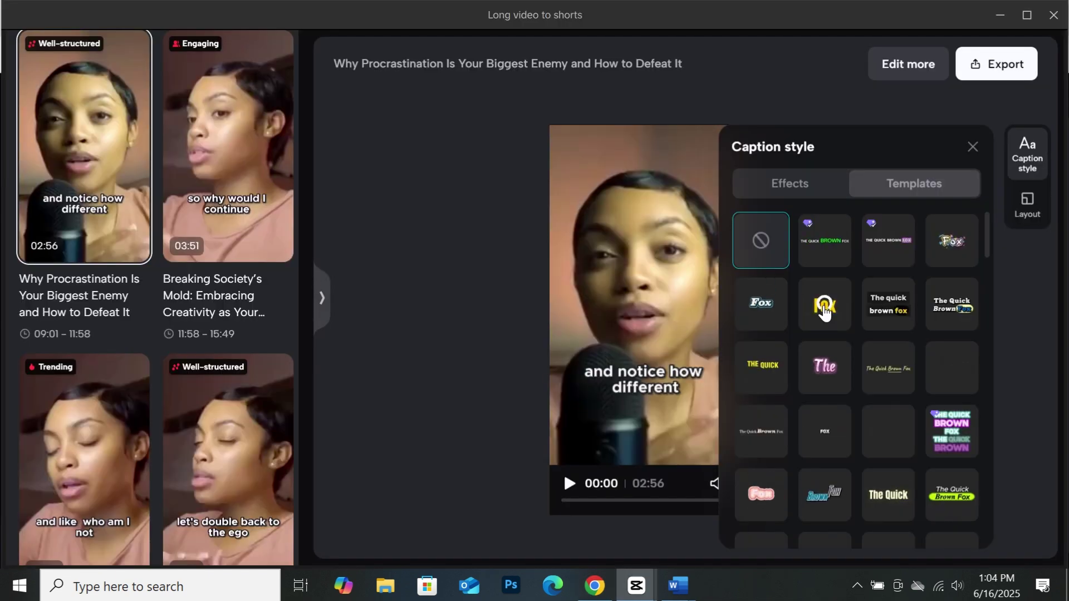
left_click(824, 305)
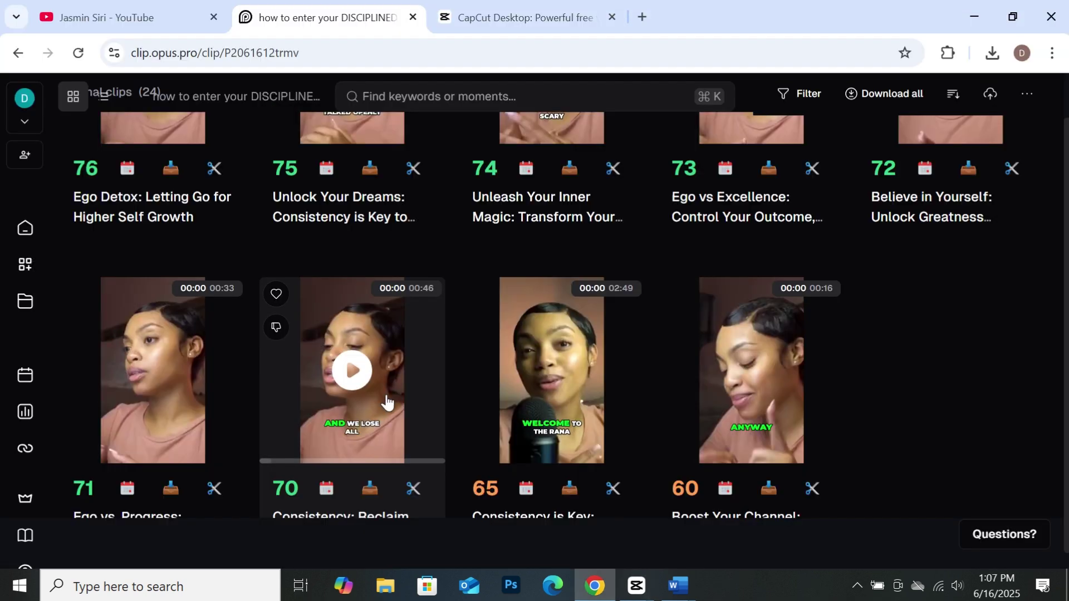
scroll(351, 448, "down", 3)
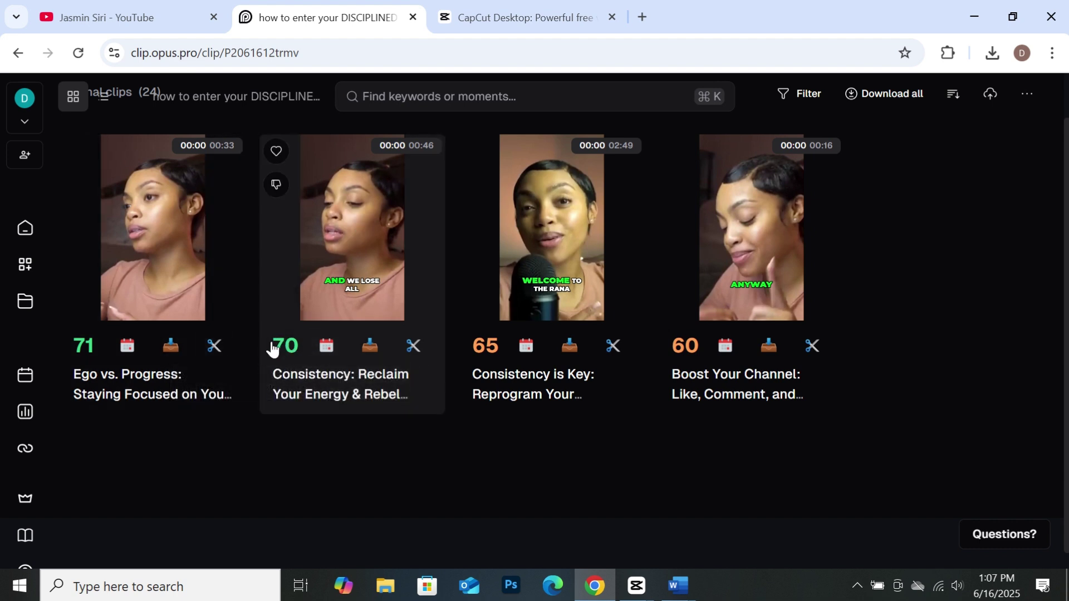
mouse_move(286, 349)
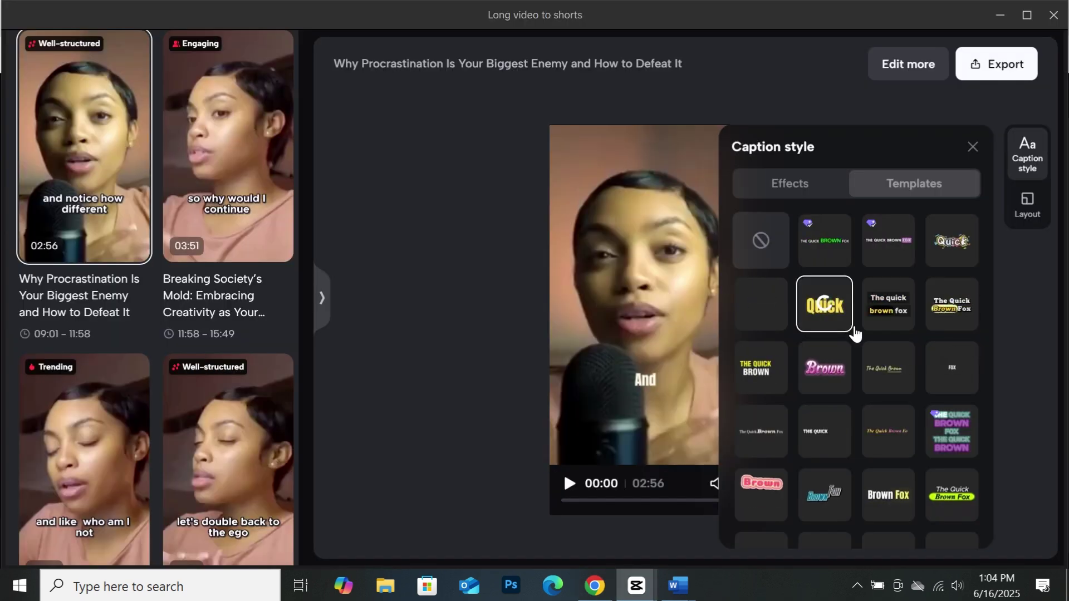
Replay the short to 00:10 and drag the yellow Feel caption slightly higher
key("Escape")
key("space")
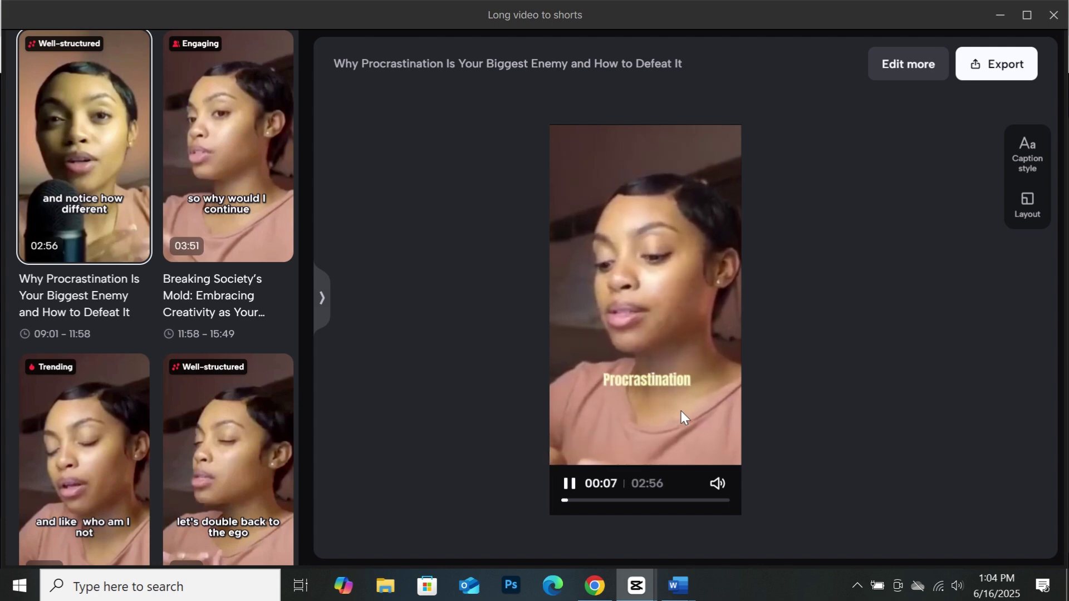
left_click(571, 486)
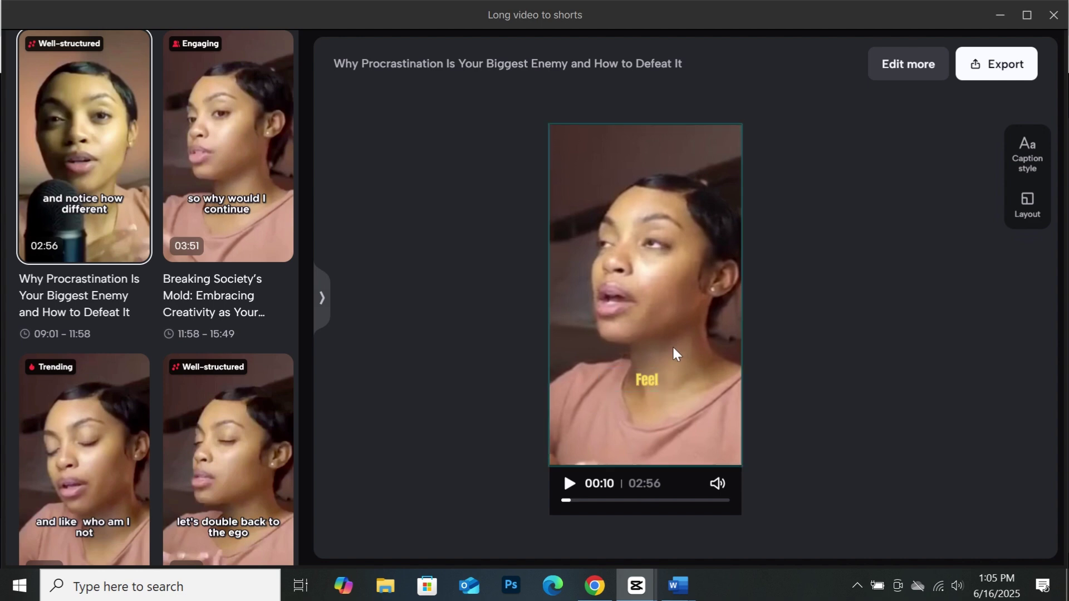
left_click(655, 378)
left_click_drag(627, 370, 642, 317)
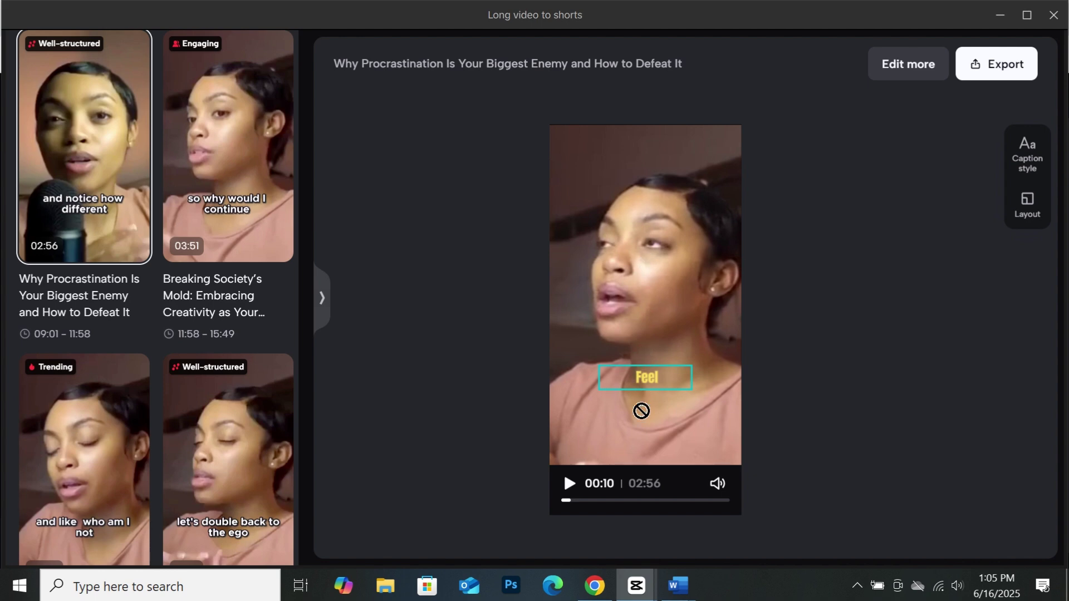